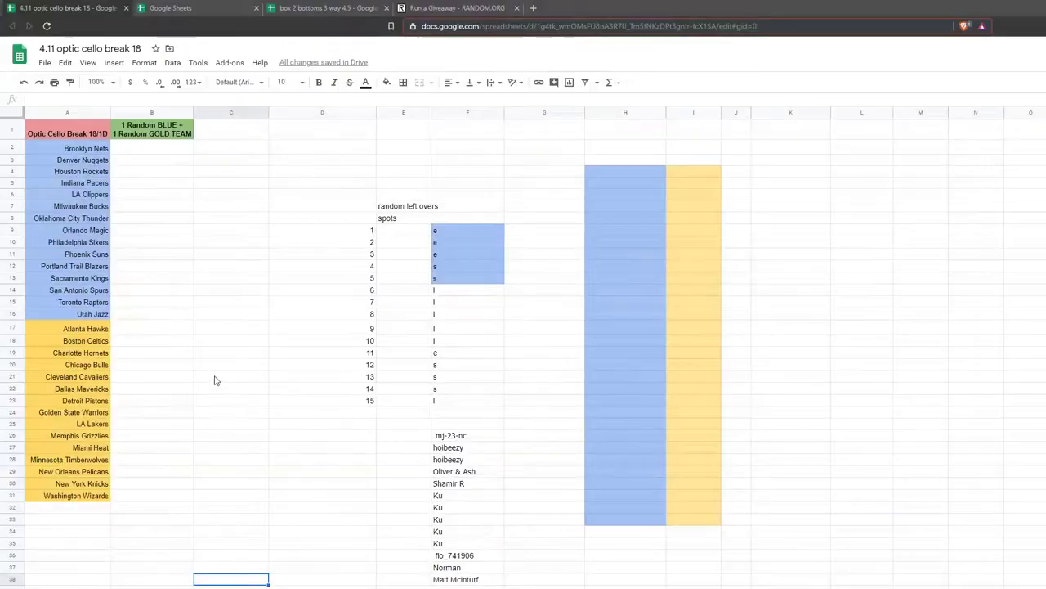
- Close the "box 2 bottoms 3 way 4.5" spreadsheet tab and the blank Google Sheets tab
{"action": "left_click", "coordinate": [147, 352]}
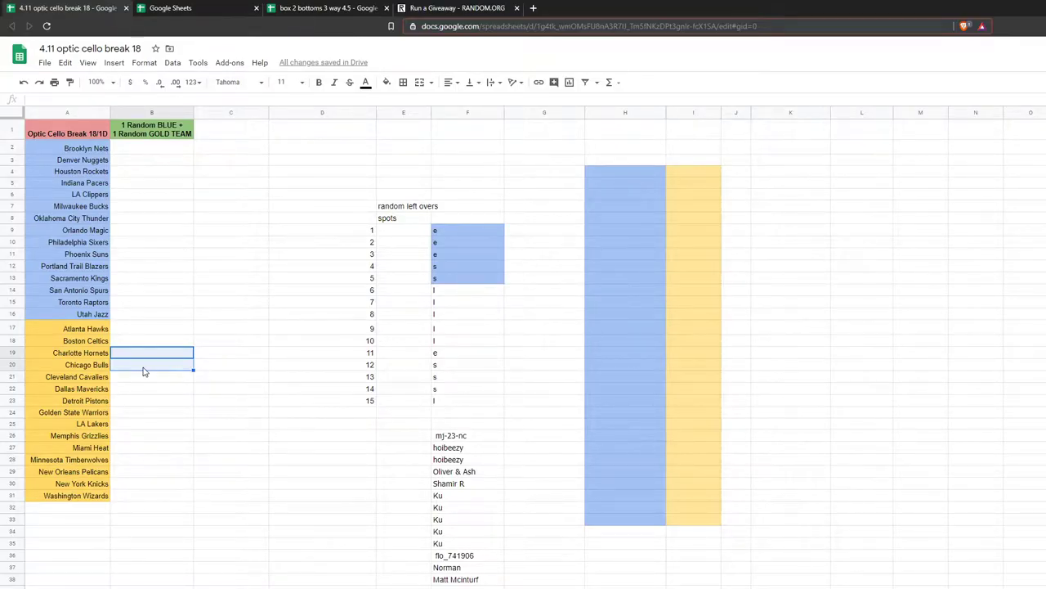
{"action": "left_click", "coordinate": [385, 7]}
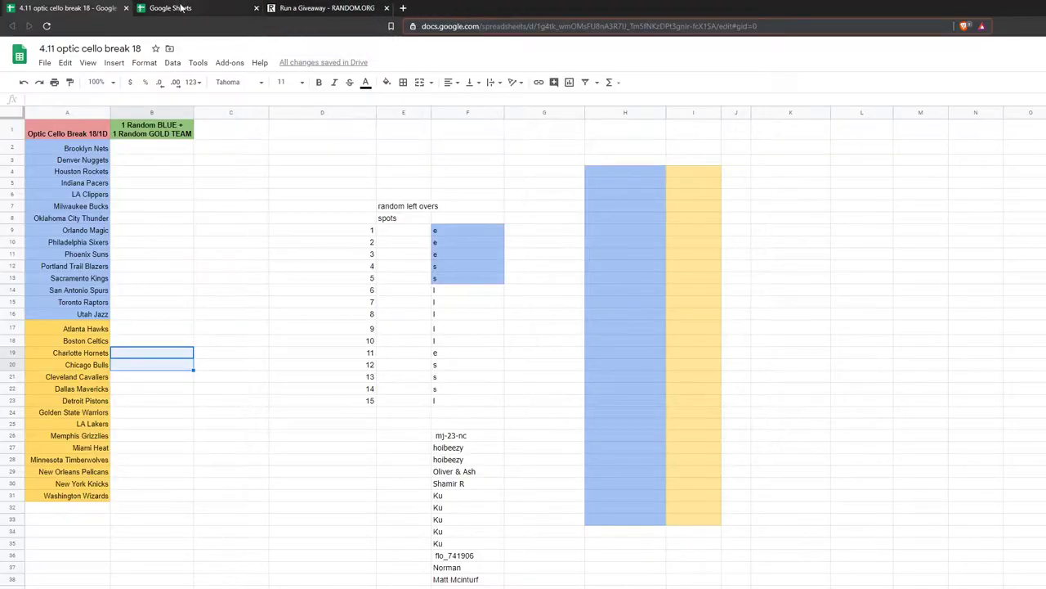
{"action": "middle_click", "coordinate": [179, 8]}
{"action": "left_click_drag", "start_coordinate": [85, 148], "coordinate": [98, 474]}
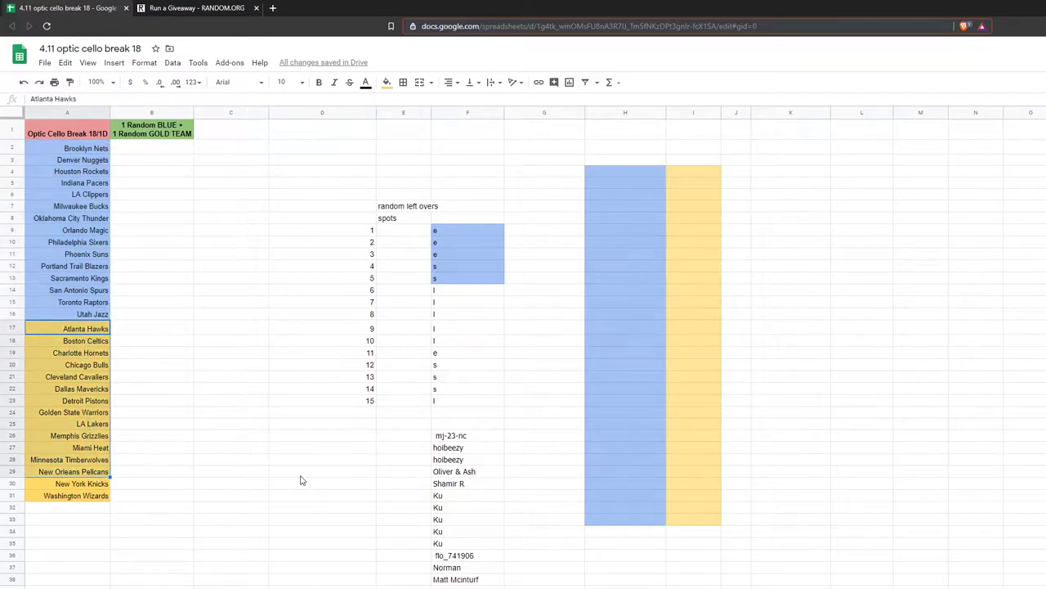
{"action": "left_click", "coordinate": [296, 473]}
- Copy the participant list in column F, starting at F26
{"action": "left_click_drag", "start_coordinate": [471, 436], "coordinate": [469, 582]}
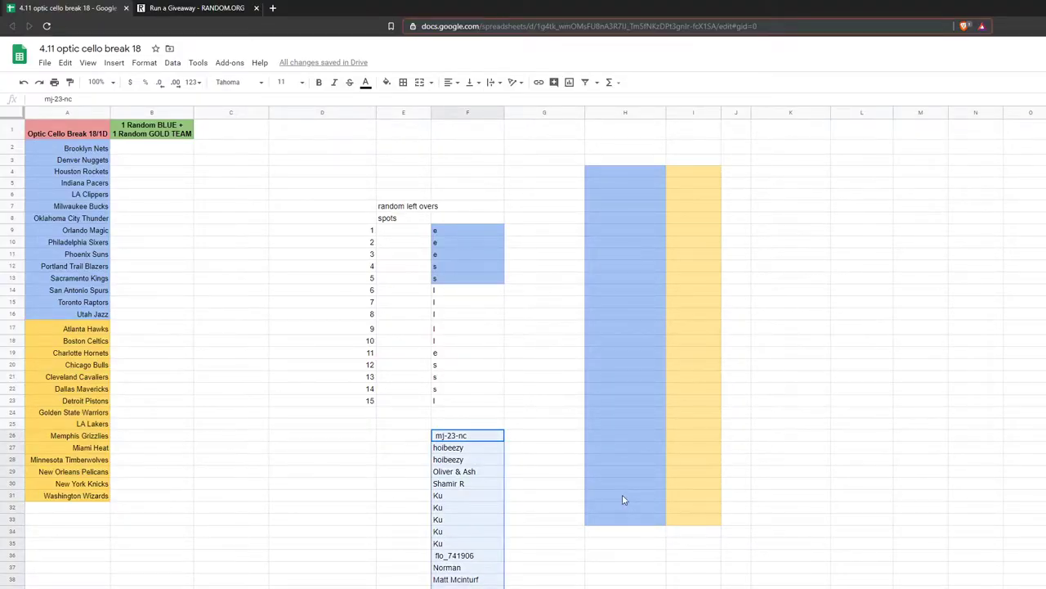
{"action": "key", "text": "ctrl+c"}
{"action": "left_click", "coordinate": [332, 444]}
{"action": "left_click_drag", "start_coordinate": [164, 148], "coordinate": [191, 311]}
{"action": "left_click", "coordinate": [249, 294]}
- Start a new giveaway on RANDOM.ORG and paste the copied participant list as its entries
{"action": "left_click", "coordinate": [193, 8]}
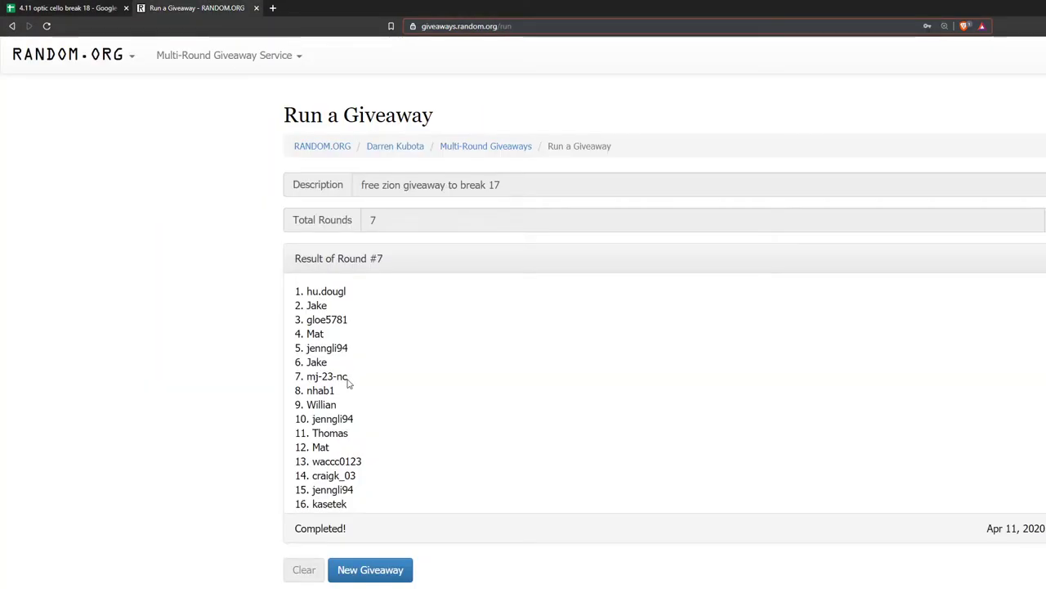
{"action": "left_click", "coordinate": [371, 570]}
{"action": "left_click", "coordinate": [874, 193]}
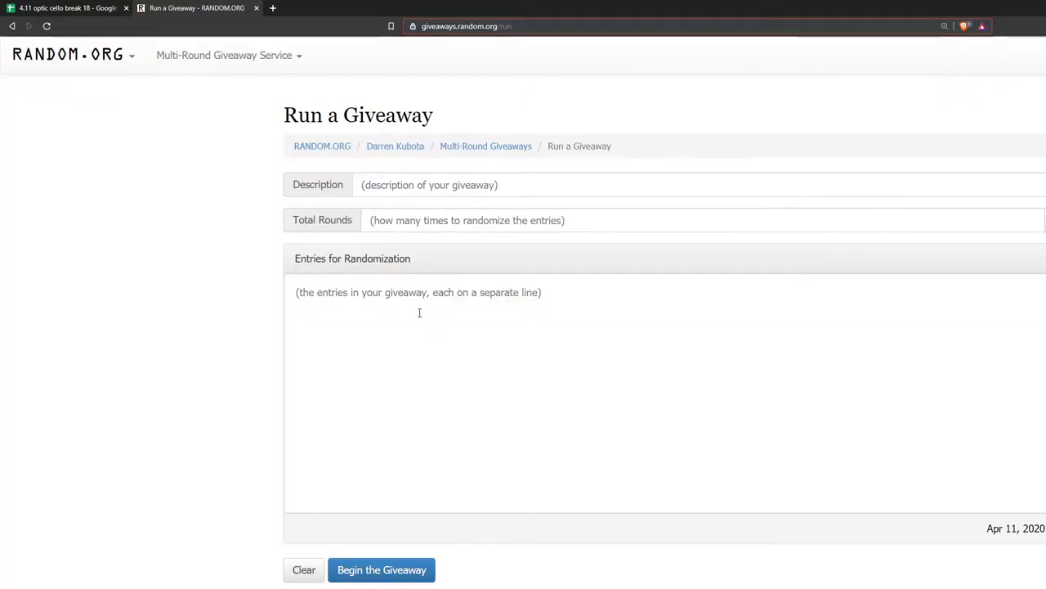
{"action": "left_click", "coordinate": [418, 311]}
{"action": "key", "text": "ctrl+v"}
- Remove the quotation marks and leading spaces around the first and eleventh entries
{"action": "left_click", "coordinate": [396, 287]}
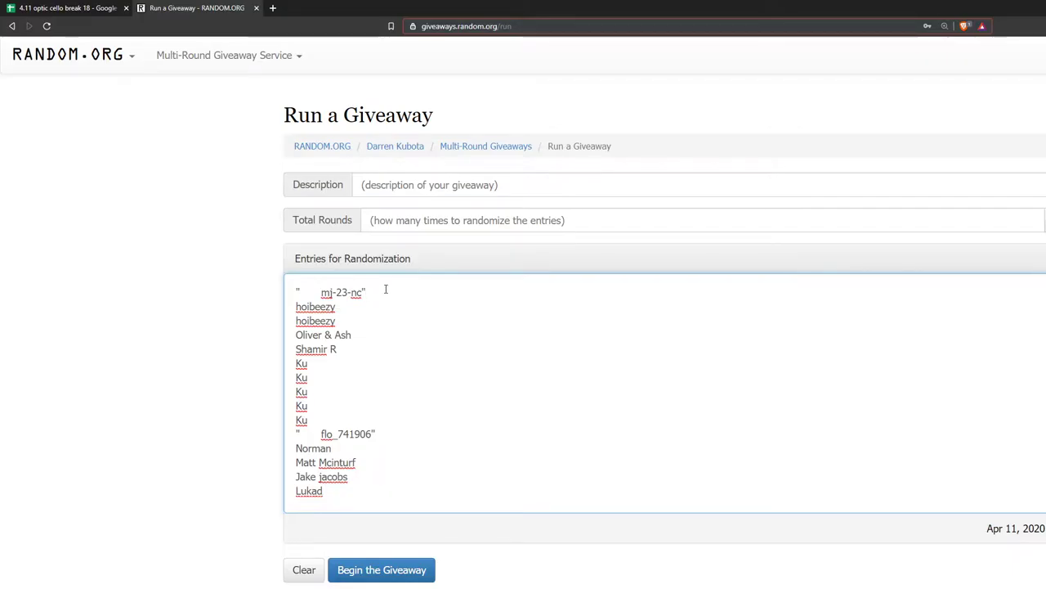
{"action": "key", "text": "BackSpace"}
{"action": "left_click", "coordinate": [376, 433]}
{"action": "key", "text": "BackSpace"}
{"action": "left_click", "coordinate": [321, 433]}
{"action": "key", "text": "BackSpace"}
{"action": "key", "text": "BackSpace"}
{"action": "left_click", "coordinate": [321, 292]}
{"action": "key", "text": "BackSpace"}
{"action": "key", "text": "BackSpace"}
{"action": "left_click", "coordinate": [368, 448]}
- Enter "blue teams break 17 4.11" as the giveaway description
{"action": "left_click_drag", "start_coordinate": [368, 275], "coordinate": [453, 224]}
{"action": "left_click", "coordinate": [450, 188]}
{"action": "type", "text": "blue teams"}
{"action": "left_click", "coordinate": [374, 402]}
{"action": "key", "text": "ctrl+a"}
{"action": "left_click", "coordinate": [341, 417]}
{"action": "left_click", "coordinate": [462, 219]}
{"action": "left_click", "coordinate": [626, 180]}
{"action": "type", "text": "break 17 4.11"}
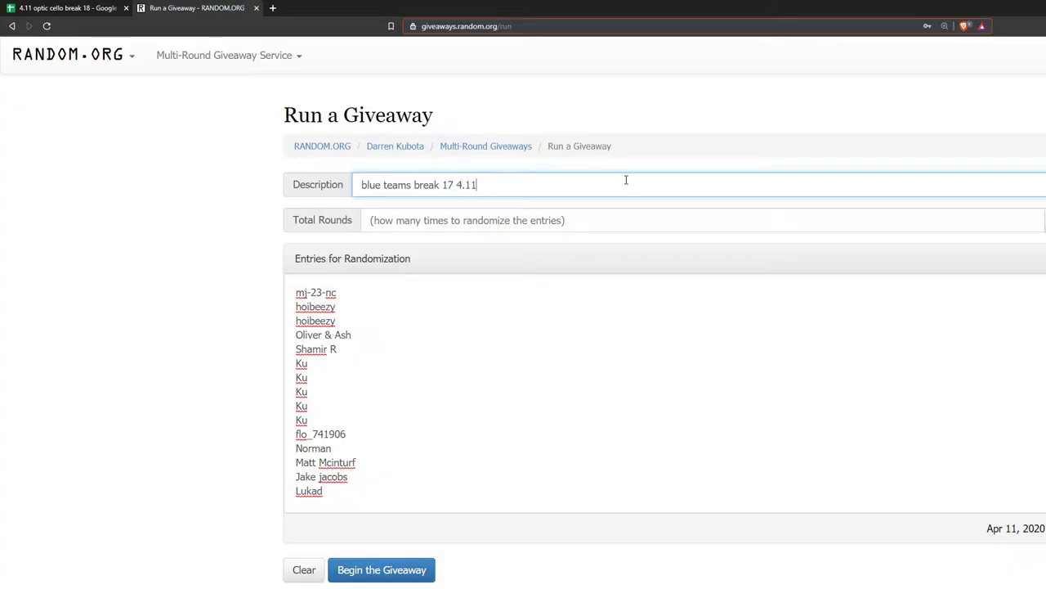
- Set the giveaway's total rounds with a roll of two dice
{"action": "left_click", "coordinate": [1043, 220]}
{"action": "left_click", "coordinate": [1022, 243]}
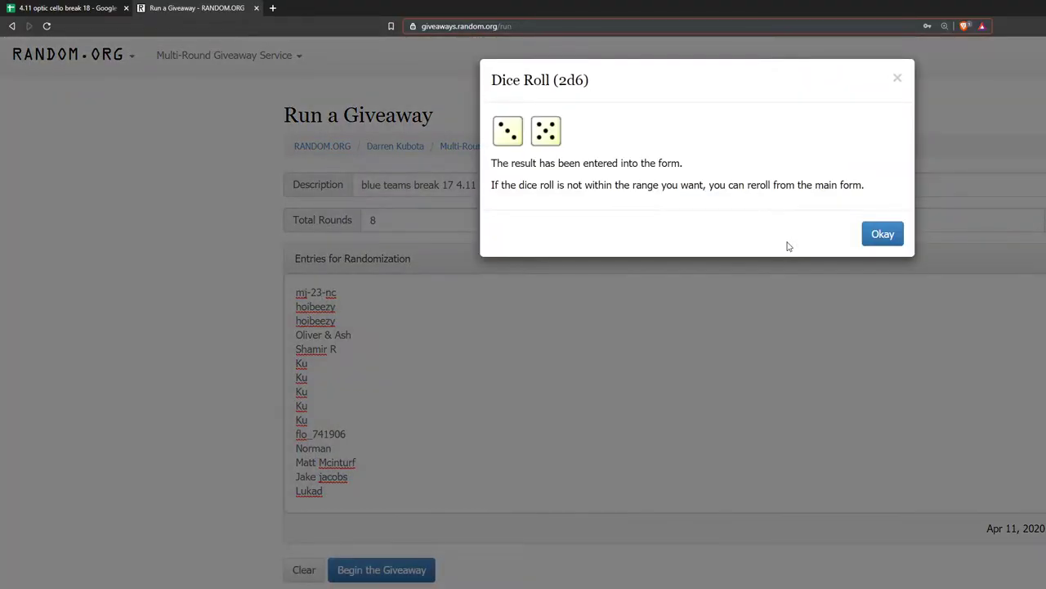
{"action": "left_click", "coordinate": [882, 232]}
- Try to begin the giveaway described as "blue teams break 17 4.11"
{"action": "left_click", "coordinate": [388, 581]}
{"action": "left_click", "coordinate": [903, 236]}
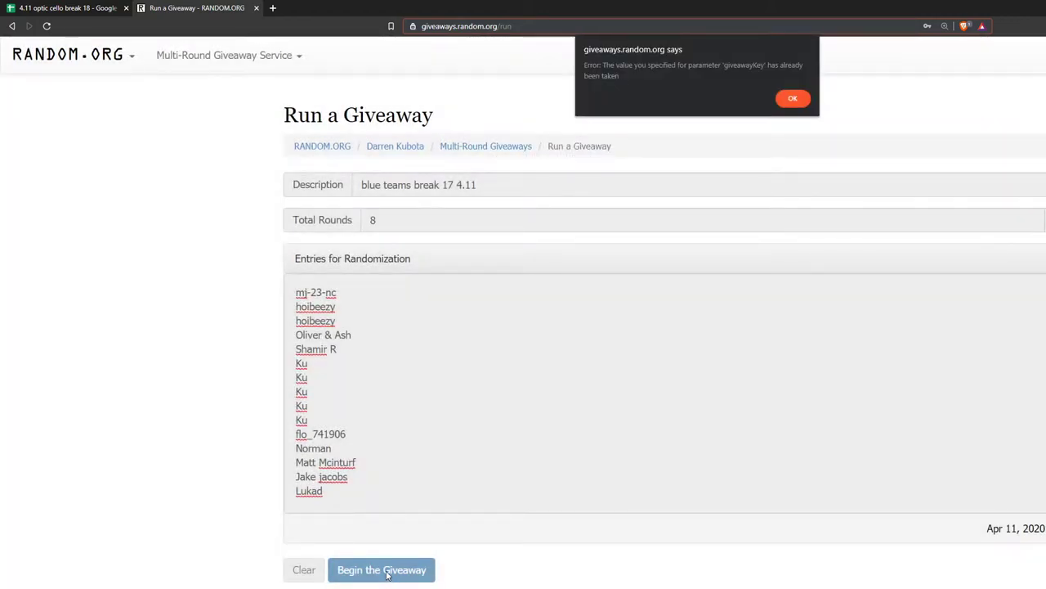
{"action": "left_click", "coordinate": [799, 98]}
- Change the giveaway description to "blue teams break 18 4.11 cello"
{"action": "left_click", "coordinate": [519, 184]}
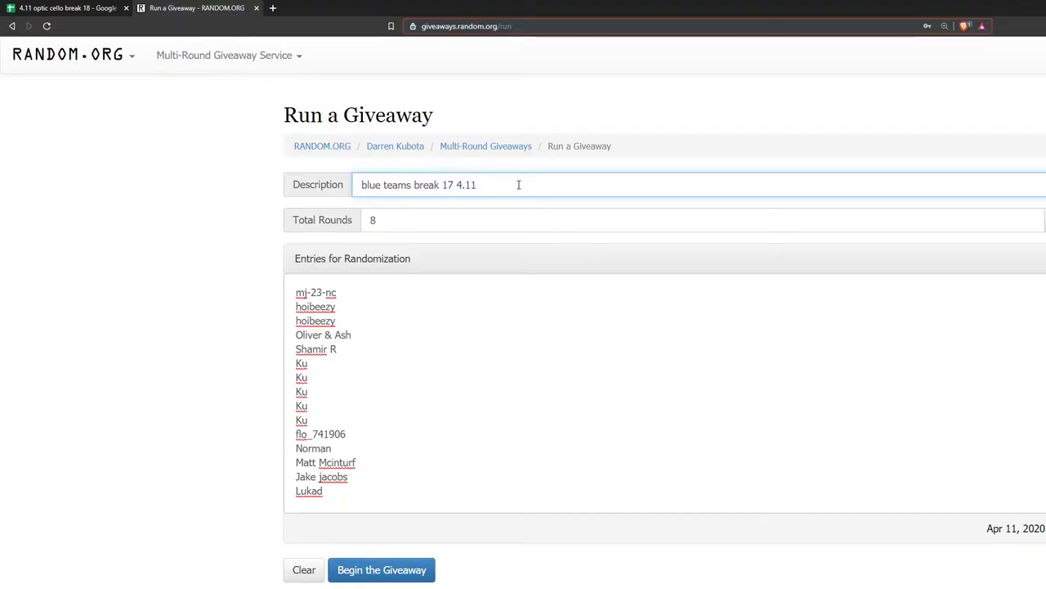
{"action": "left_click", "coordinate": [449, 185]}
{"action": "key", "text": "BackSpace"}
{"action": "type", "text": "8"}
{"action": "left_click", "coordinate": [529, 177]}
{"action": "type", "text": "cello"}
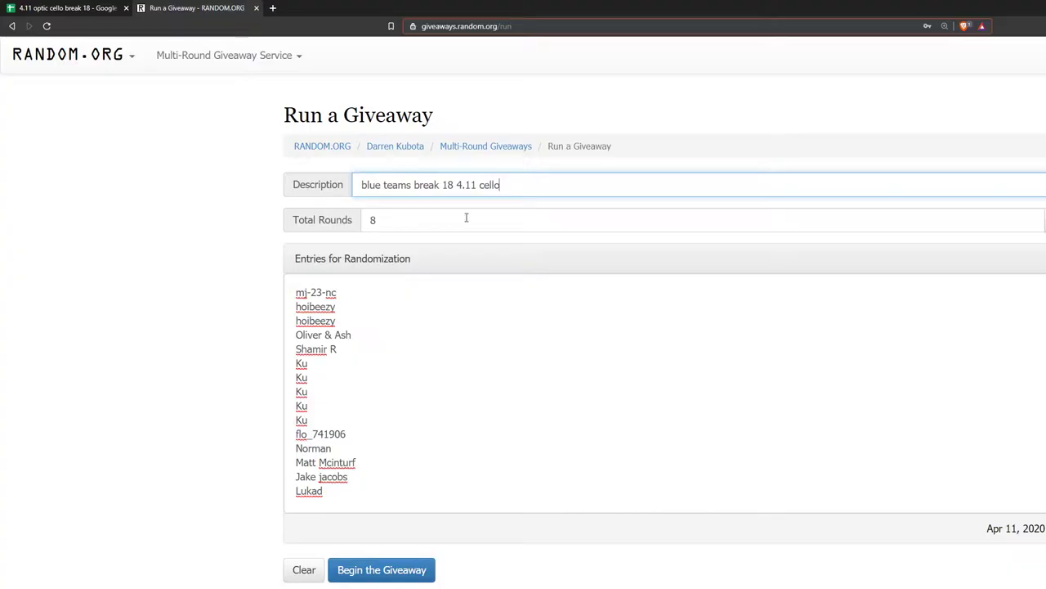
- Begin the blue teams giveaway and run through all 8 rounds of randomization
{"action": "left_click", "coordinate": [431, 569]}
{"action": "left_click", "coordinate": [871, 230]}
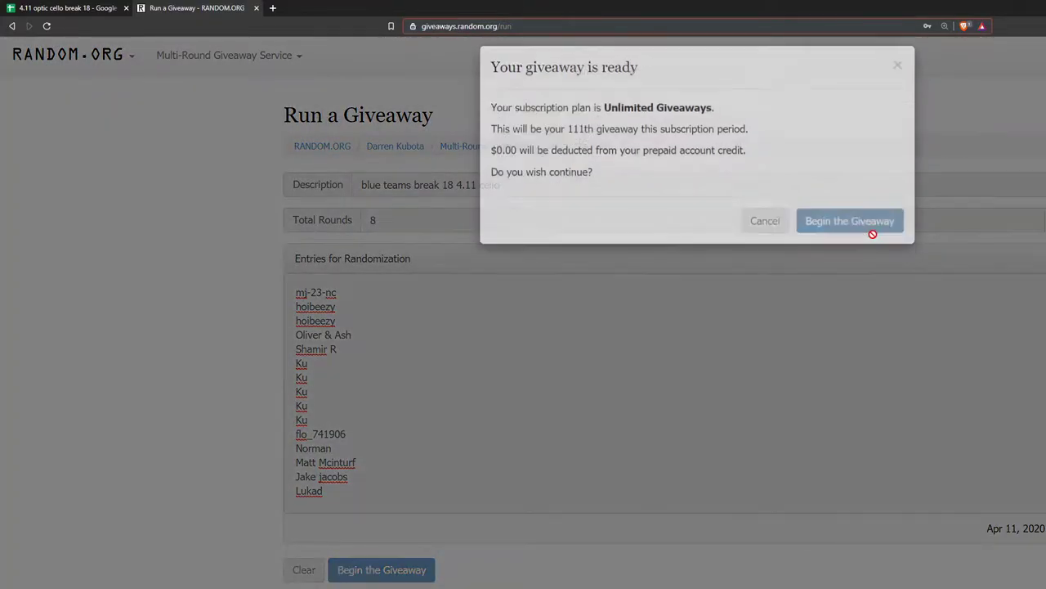
{"action": "left_click", "coordinate": [391, 569]}
{"action": "left_click", "coordinate": [376, 569]}
{"action": "left_click", "coordinate": [376, 569]}
{"action": "left_click", "coordinate": [376, 570]}
{"action": "left_click", "coordinate": [377, 569]}
{"action": "left_click", "coordinate": [377, 570]}
{"action": "left_click", "coordinate": [392, 568]}
{"action": "left_click", "coordinate": [392, 567]}
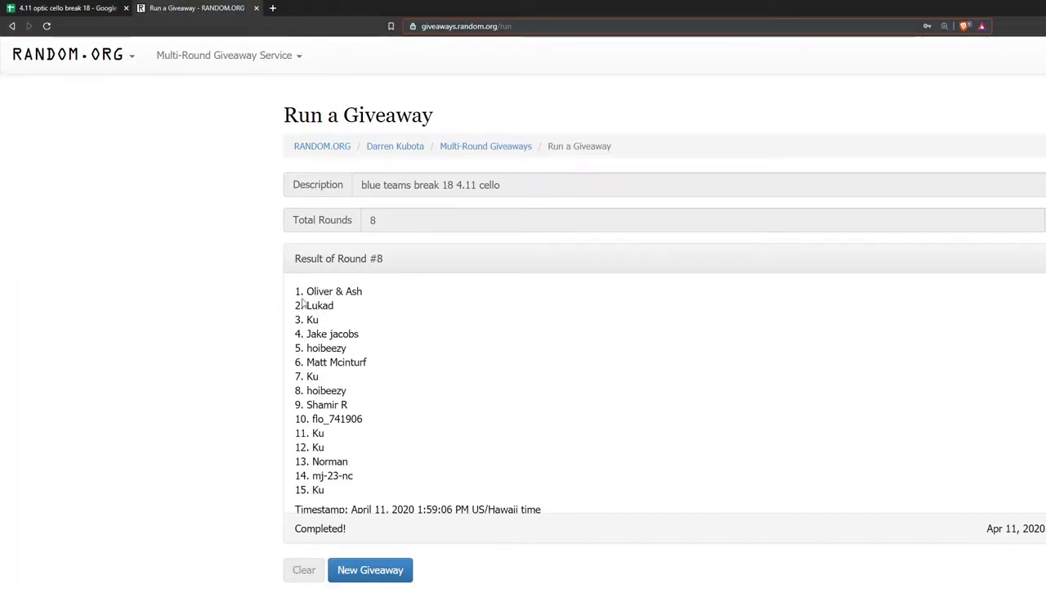
- Copy the 15 numbered entries from the final round's result
{"action": "left_click_drag", "start_coordinate": [297, 292], "coordinate": [367, 496]}
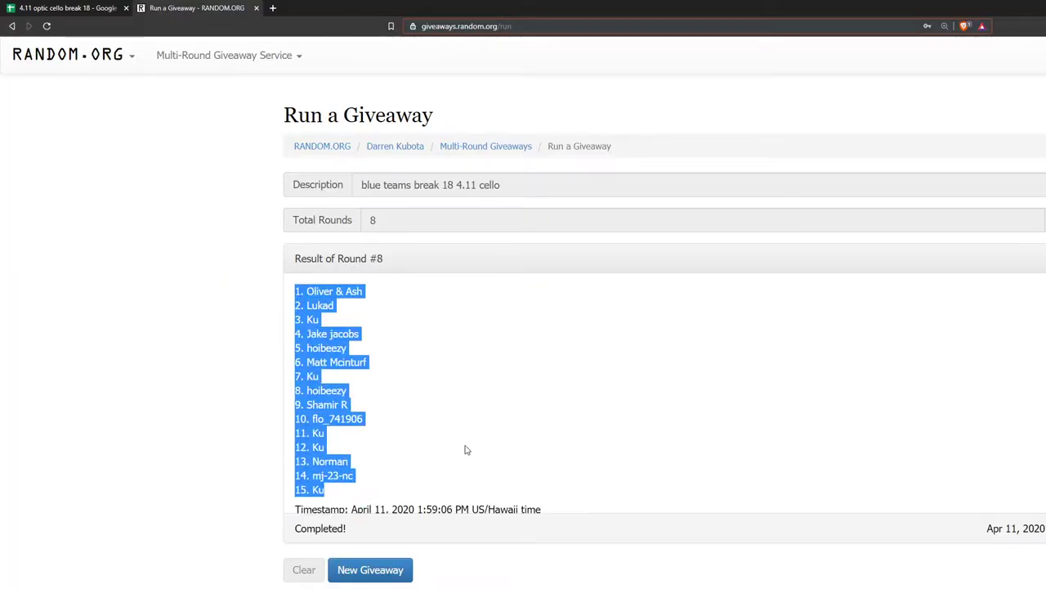
{"action": "left_click", "coordinate": [473, 446]}
{"action": "scroll", "coordinate": [474, 446], "scroll_direction": "down", "scroll_amount": 1}
{"action": "left_click_drag", "start_coordinate": [477, 515], "coordinate": [188, 497]}
{"action": "left_click", "coordinate": [392, 497]}
{"action": "left_click_drag", "start_coordinate": [365, 488], "coordinate": [614, 493]}
{"action": "left_click", "coordinate": [611, 476]}
- Paste the copied results next to the blue teams in the Google Sheets spreadsheet, starting at B2
{"action": "key", "text": "ctrl+Tab"}
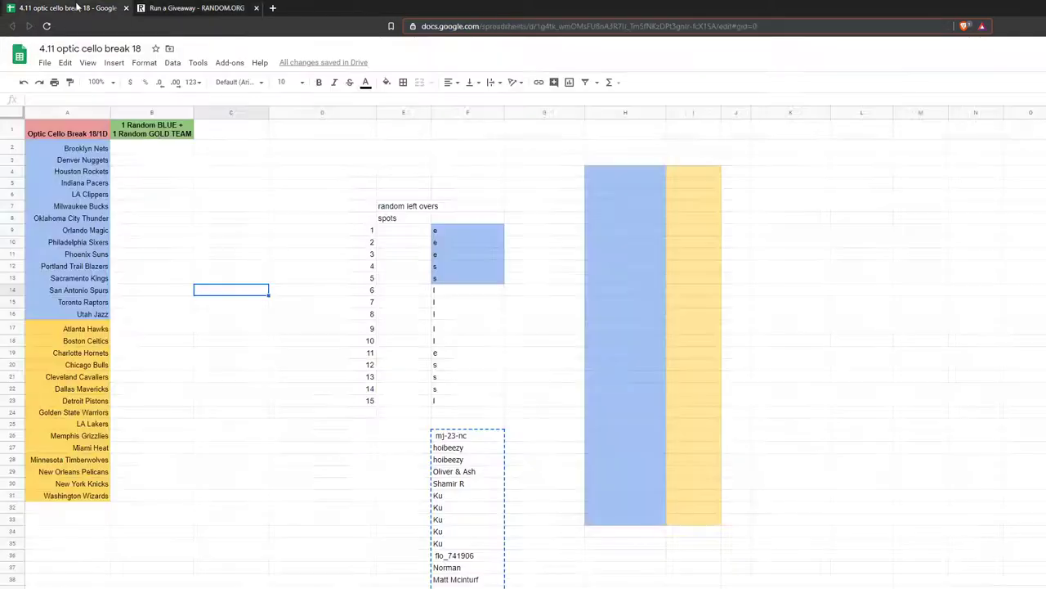
{"action": "left_click", "coordinate": [276, 237]}
{"action": "left_click", "coordinate": [138, 149]}
{"action": "key", "text": "ctrl+v"}
{"action": "left_click", "coordinate": [228, 161]}
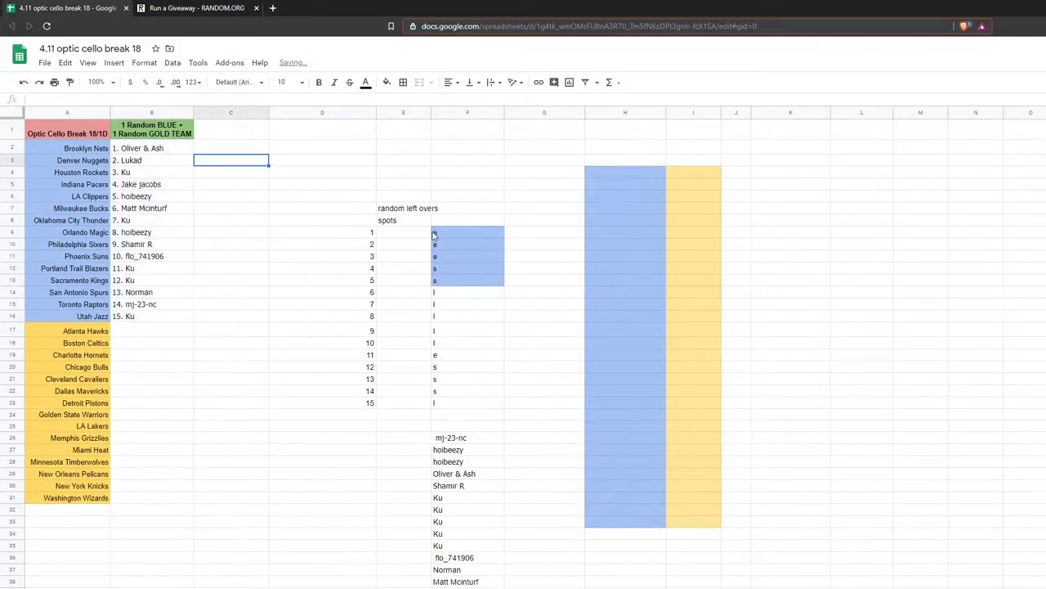
- Copy the participant list from F26 downward again for the gold teams draw
{"action": "left_click_drag", "start_coordinate": [458, 438], "coordinate": [466, 584]}
{"action": "key", "text": "ctrl+c"}
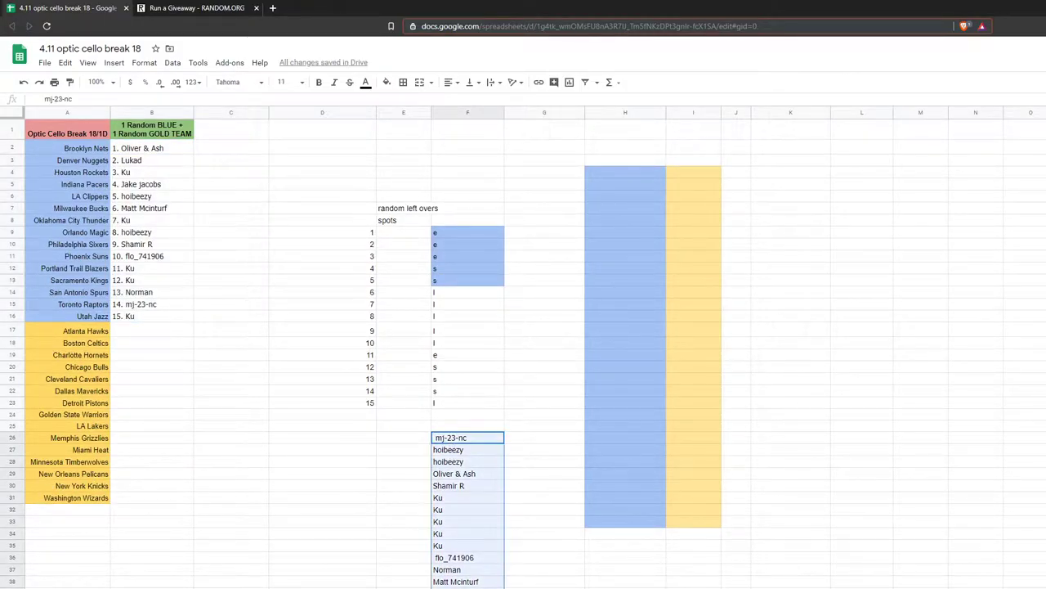
{"action": "left_click", "coordinate": [355, 583]}
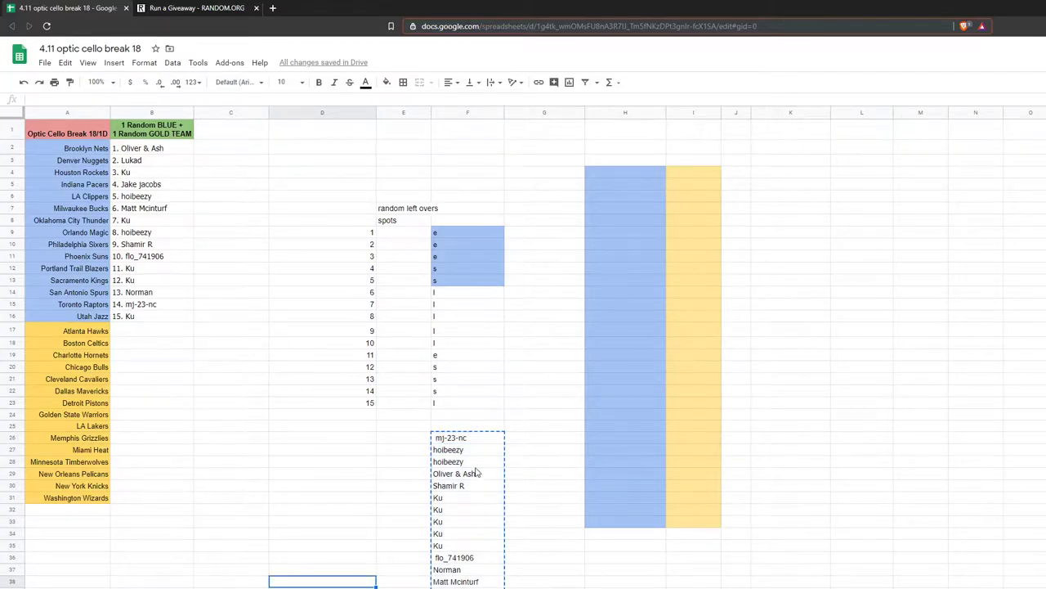
- Start another new giveaway on RANDOM.ORG with the copied participants as entries
{"action": "left_click", "coordinate": [233, 9]}
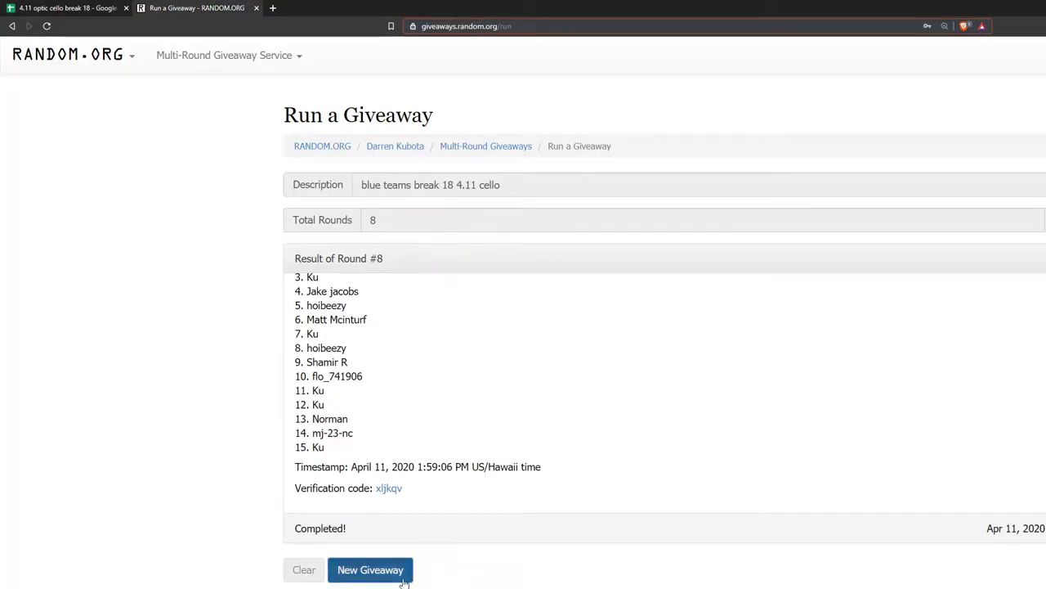
{"action": "left_click", "coordinate": [370, 570]}
{"action": "left_click", "coordinate": [854, 196]}
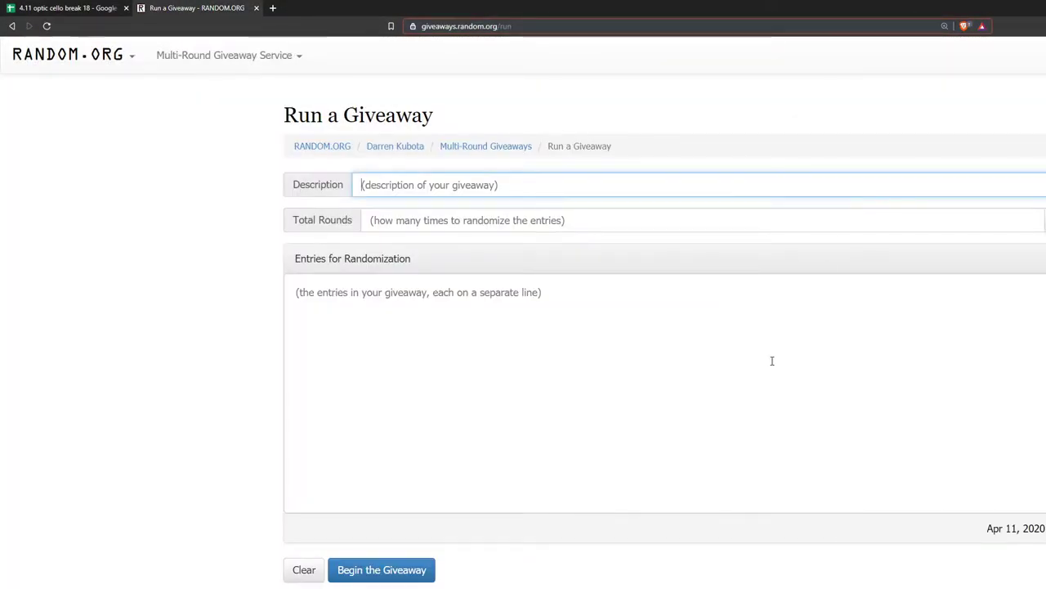
{"action": "left_click", "coordinate": [771, 359]}
{"action": "key", "text": "ctrl+v"}
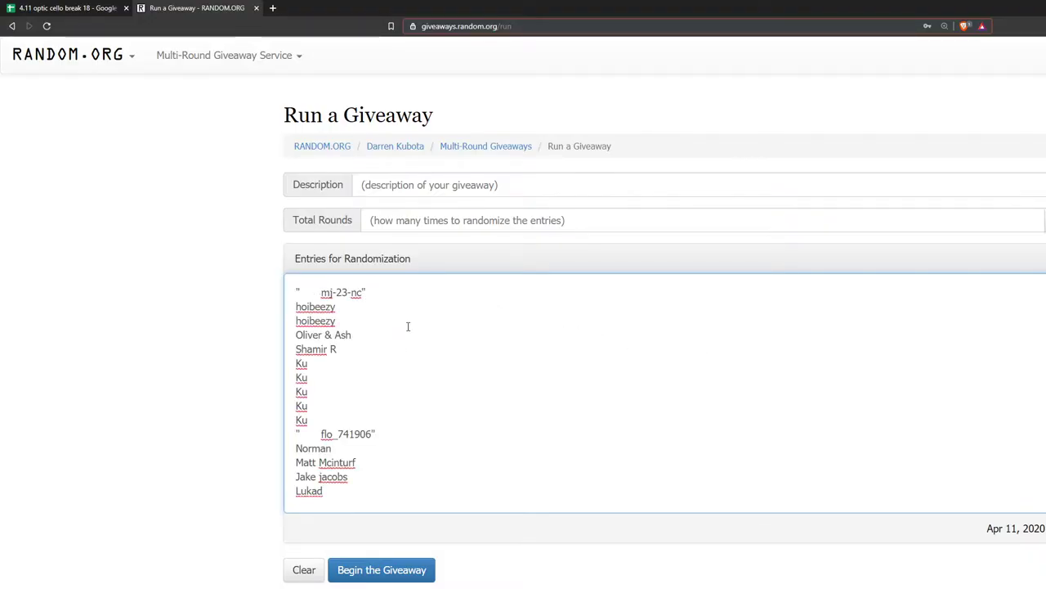
- Clean the quotation marks and leading spaces off the two quoted entries in the new list
{"action": "left_click", "coordinate": [374, 296]}
{"action": "key", "text": "BackSpace"}
{"action": "left_click", "coordinate": [320, 292]}
{"action": "key", "text": "BackSpace"}
{"action": "key", "text": "BackSpace"}
{"action": "left_click", "coordinate": [376, 434]}
{"action": "key", "text": "BackSpace"}
{"action": "left_click", "coordinate": [321, 435]}
{"action": "key", "text": "BackSpace"}
{"action": "key", "text": "BackSpace"}
- Enter "gold teams break 18 cello 4.11" as the giveaway description
{"action": "left_click", "coordinate": [482, 189]}
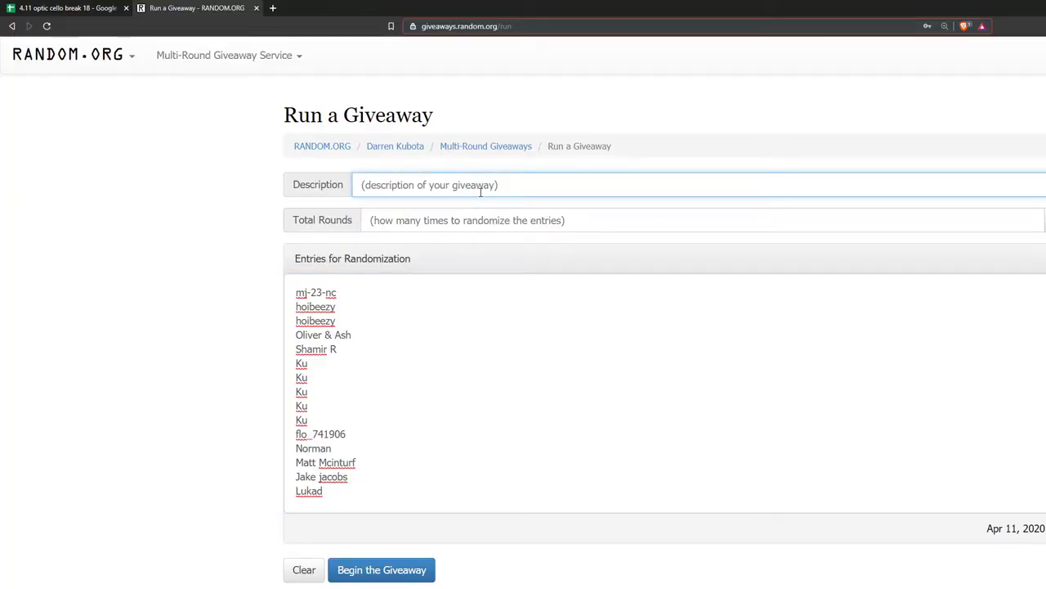
{"action": "type", "text": "gold teams break"}
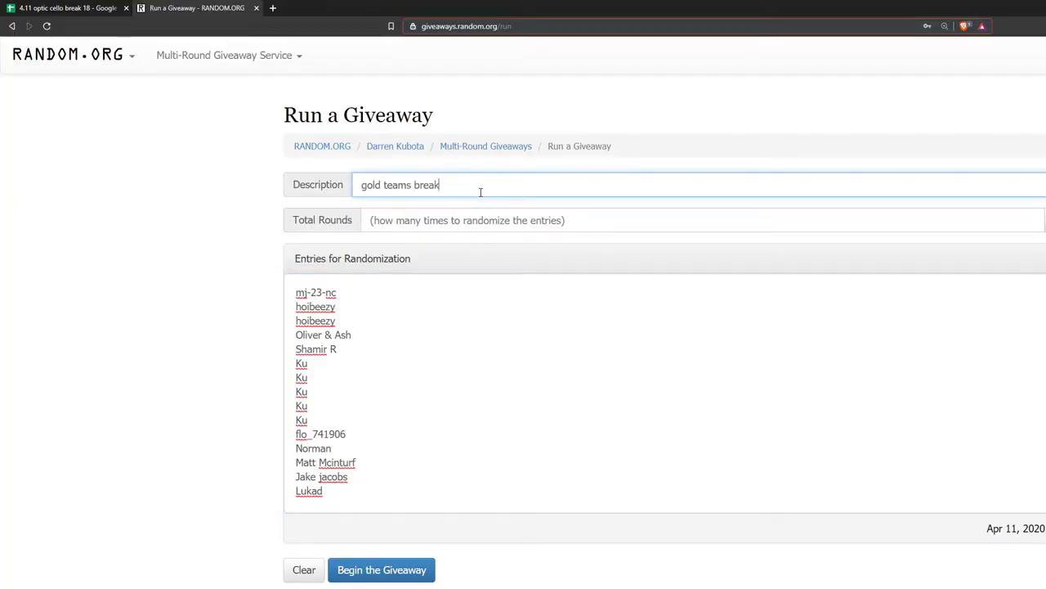
{"action": "type", "text": " 1788 cello 4.11"}
- Set the total rounds with a roll of two dice and begin the gold teams giveaway
{"action": "left_click", "coordinate": [942, 229]}
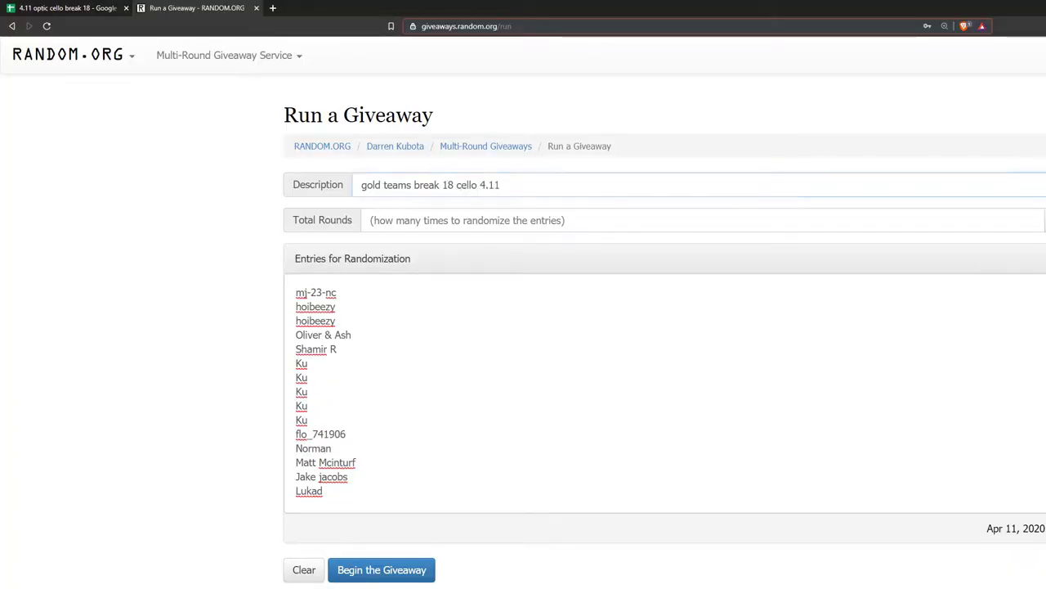
{"action": "key", "text": "Down"}
{"action": "key", "text": "Return"}
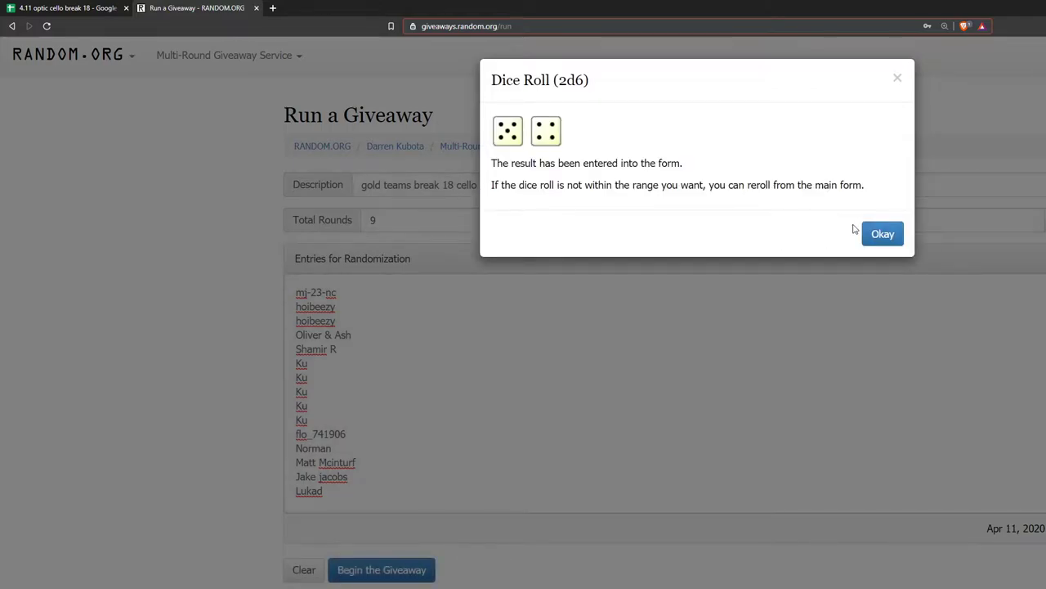
{"action": "left_click", "coordinate": [873, 231]}
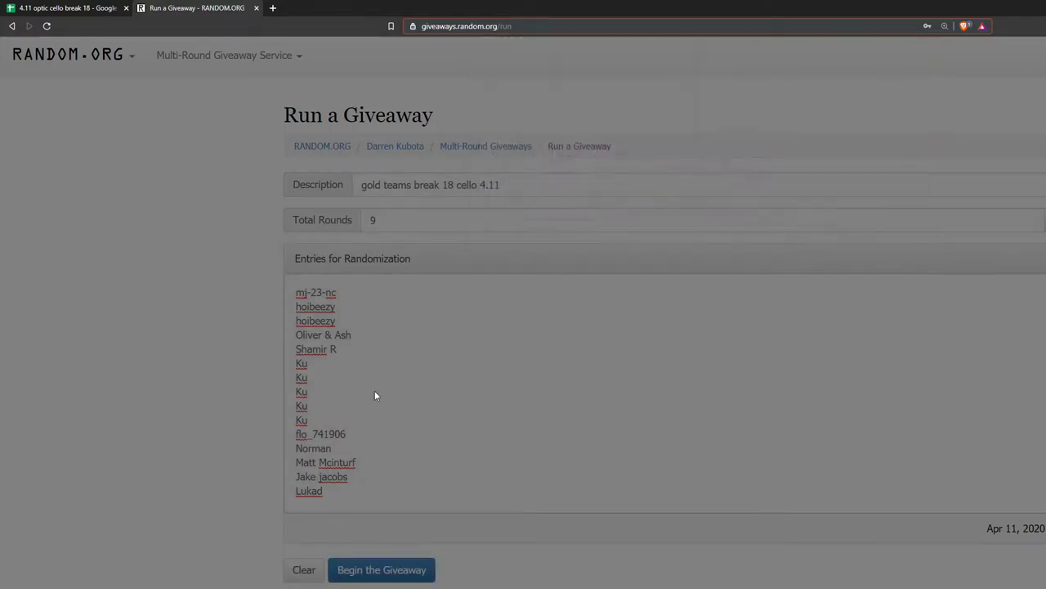
{"action": "left_click", "coordinate": [416, 570]}
{"action": "left_click", "coordinate": [858, 237]}
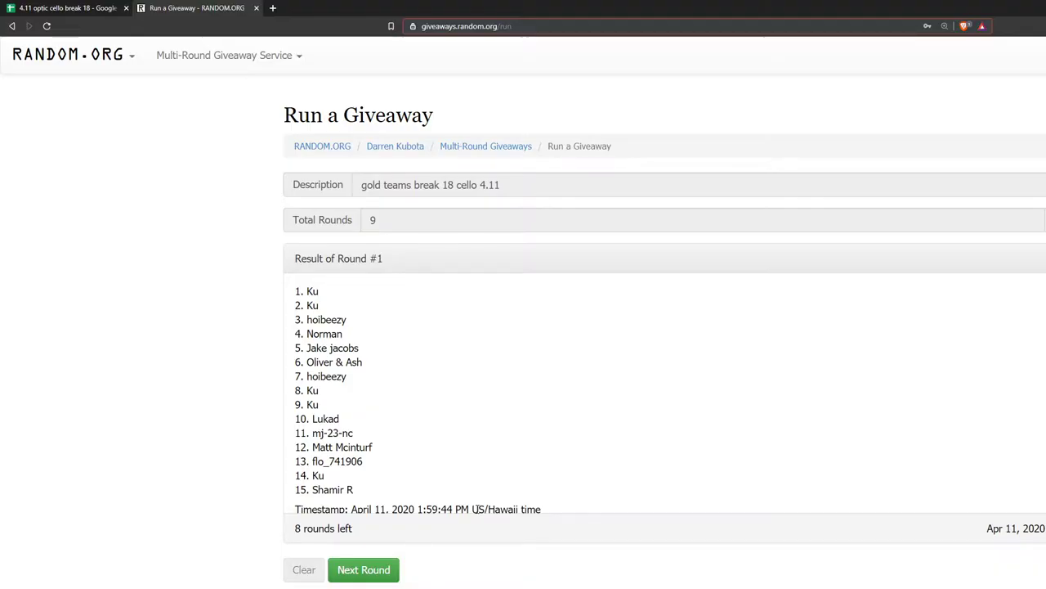
- Switch back to the break 18 spreadsheet in Google Sheets
{"action": "key", "text": "ctrl+Tab"}
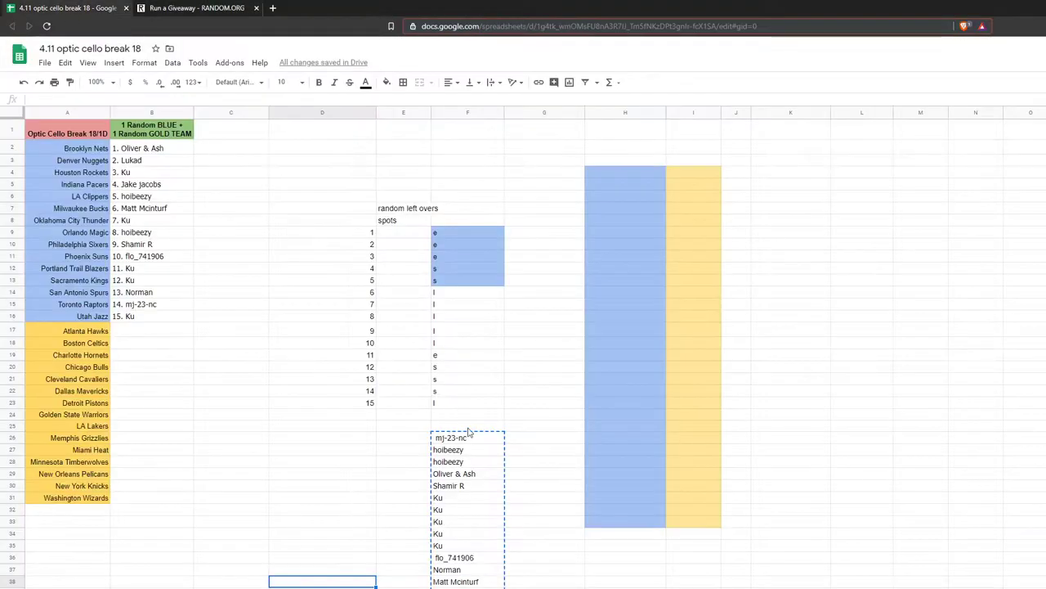
{"action": "left_click", "coordinate": [526, 585]}
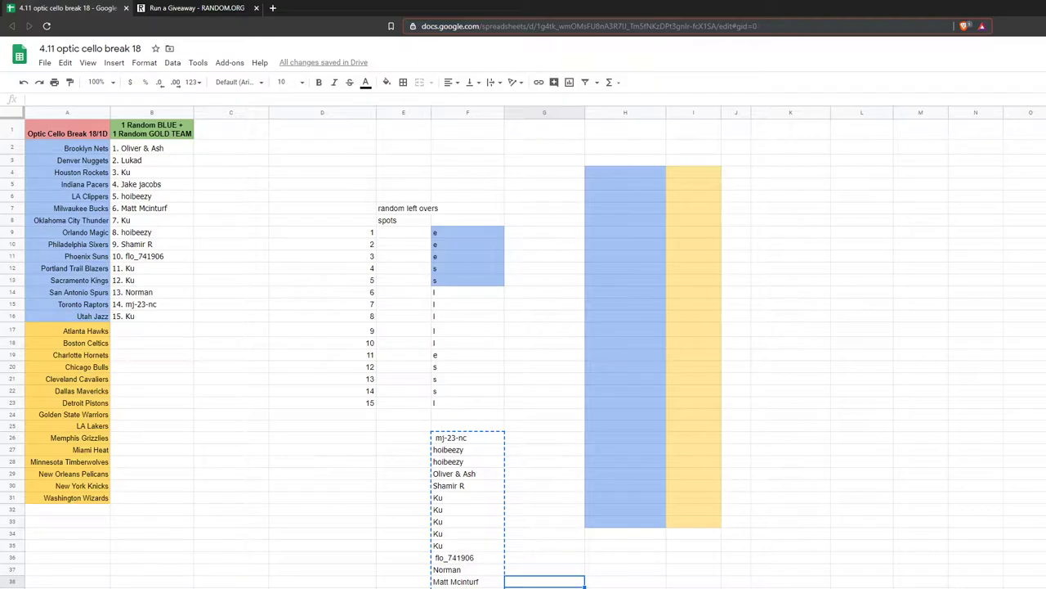
{"action": "left_click", "coordinate": [322, 540]}
{"action": "left_click", "coordinate": [322, 581]}
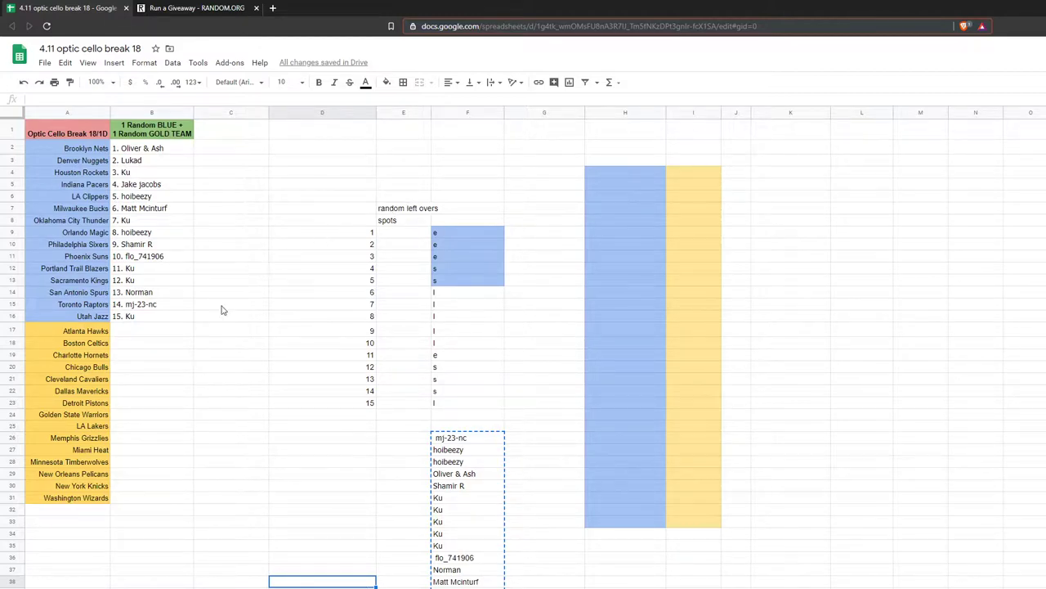
{"action": "left_click", "coordinate": [263, 293]}
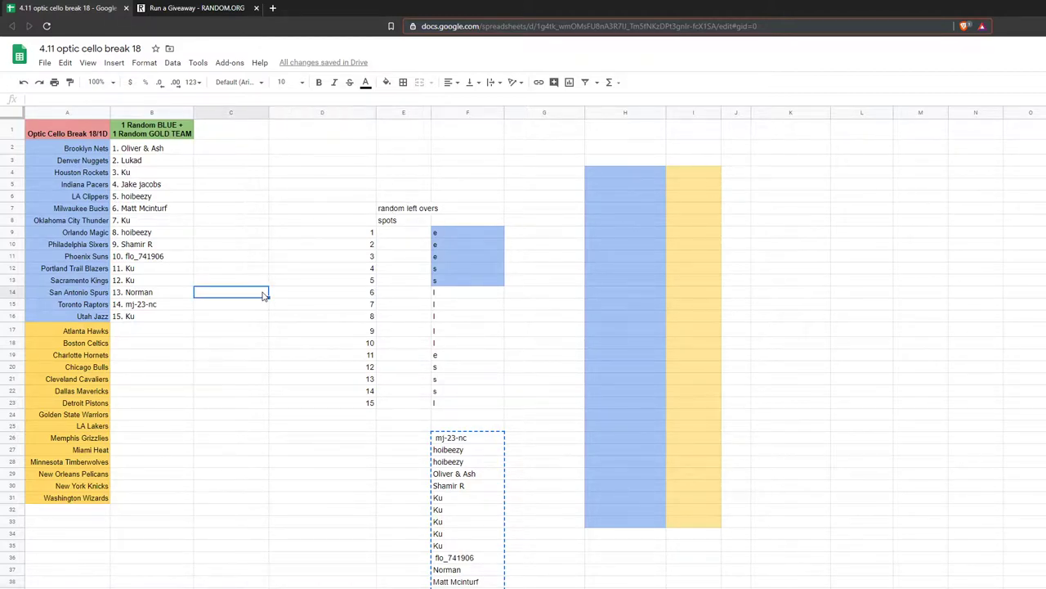
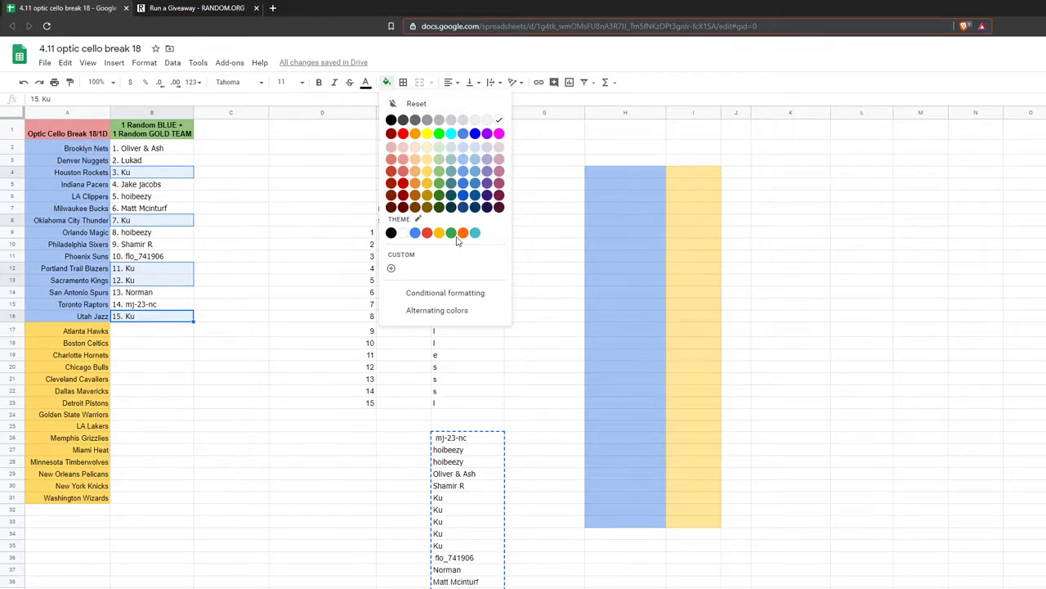
- Fill the selected cells B4, B8, B12, B13 and B16 with dark yellow
{"action": "left_click", "coordinate": [427, 185]}
{"action": "left_click", "coordinate": [214, 402]}
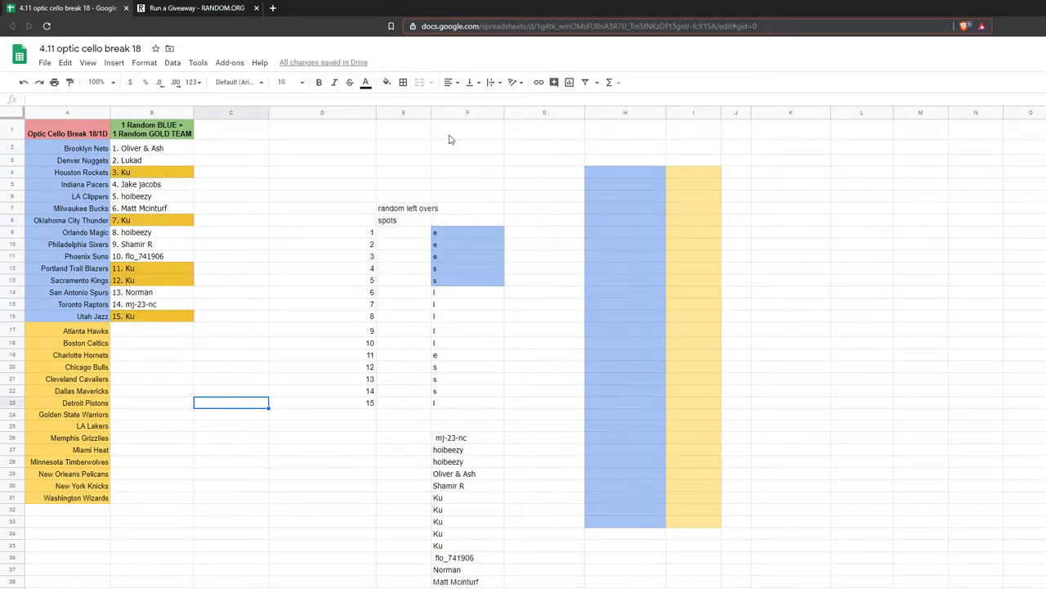
{"action": "left_click", "coordinate": [211, 415]}
{"action": "scroll", "coordinate": [575, 421], "scroll_direction": "down", "scroll_amount": 2}
{"action": "scroll", "coordinate": [808, 475], "scroll_direction": "up", "scroll_amount": 2}
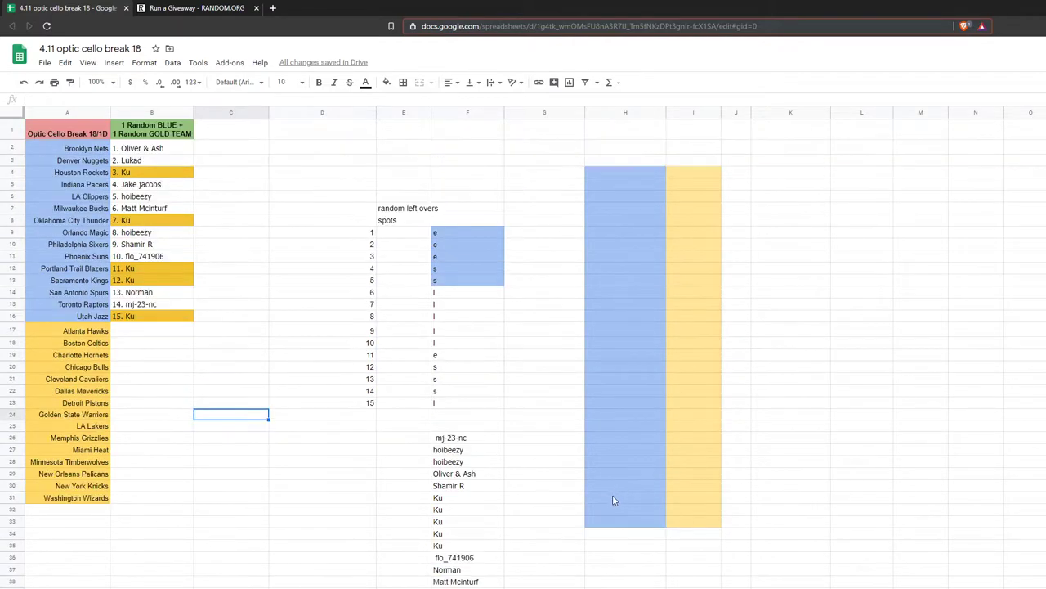
- Replace the entries in F31 and F32 with the first names of two participants
{"action": "left_click", "coordinate": [466, 499]}
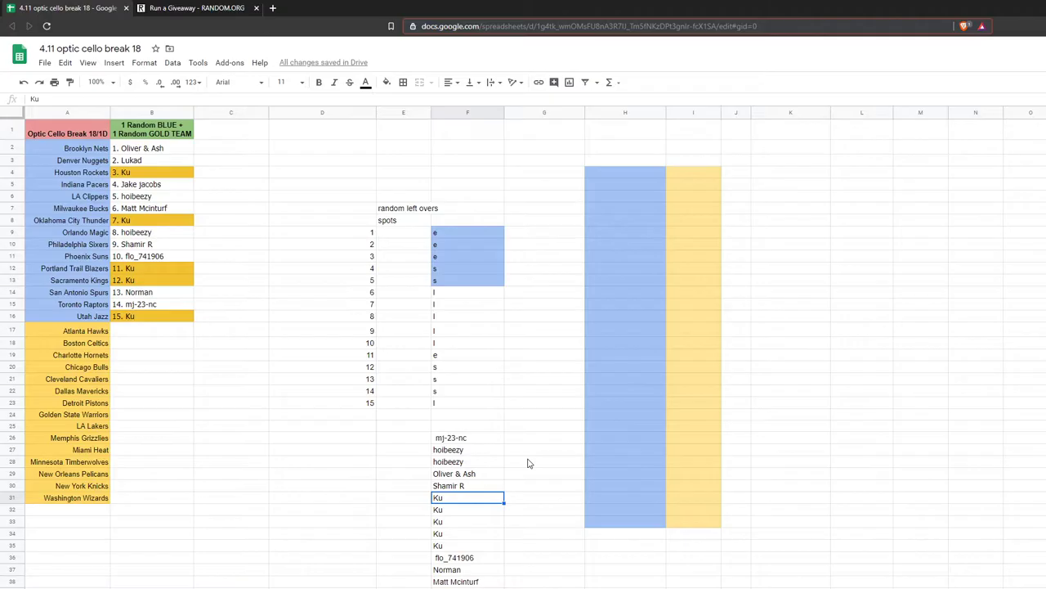
{"action": "type", "text": "Willian"}
{"action": "key", "text": "Return"}
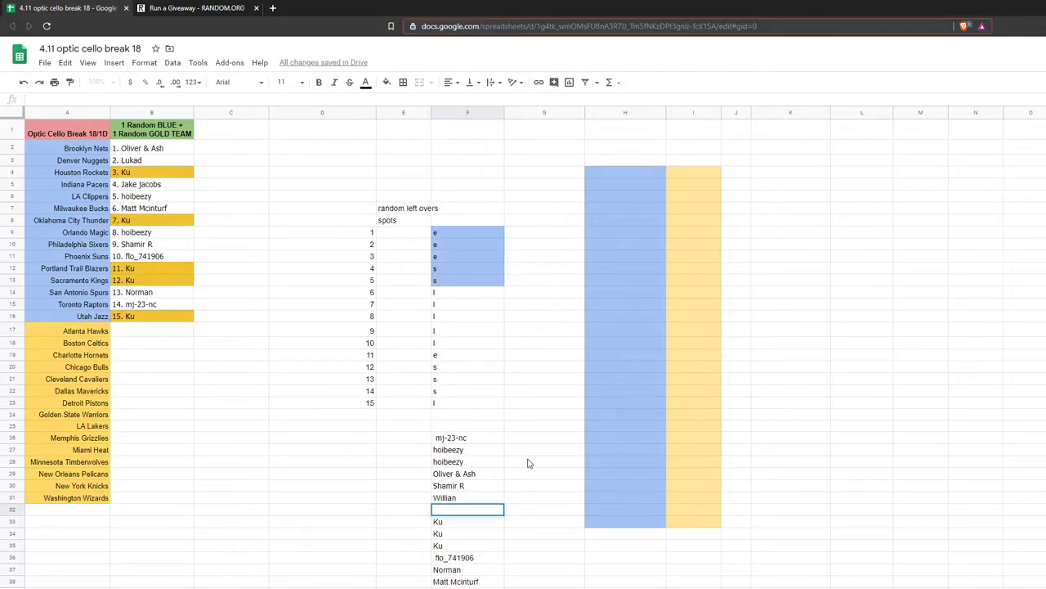
{"action": "type", "text": "Brian"}
{"action": "key", "text": "Return"}
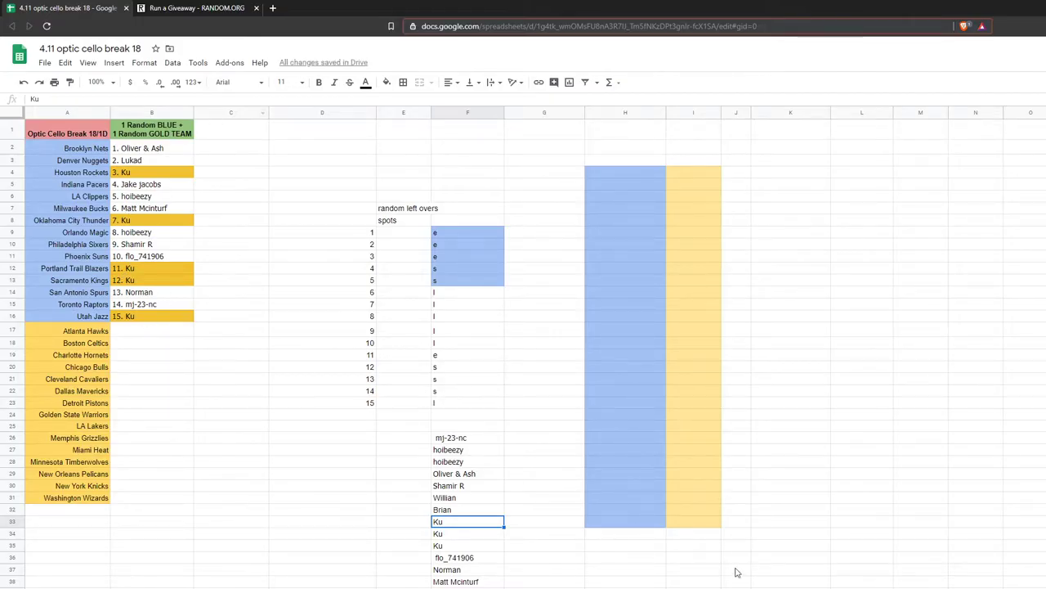
- Copy the teams Houston Rockets, Oklahoma City Thunder, Portland Trail Blazers, Sacramento Kings and Utah Jazz from column A into D30:D34
{"action": "left_click", "coordinate": [86, 174]}
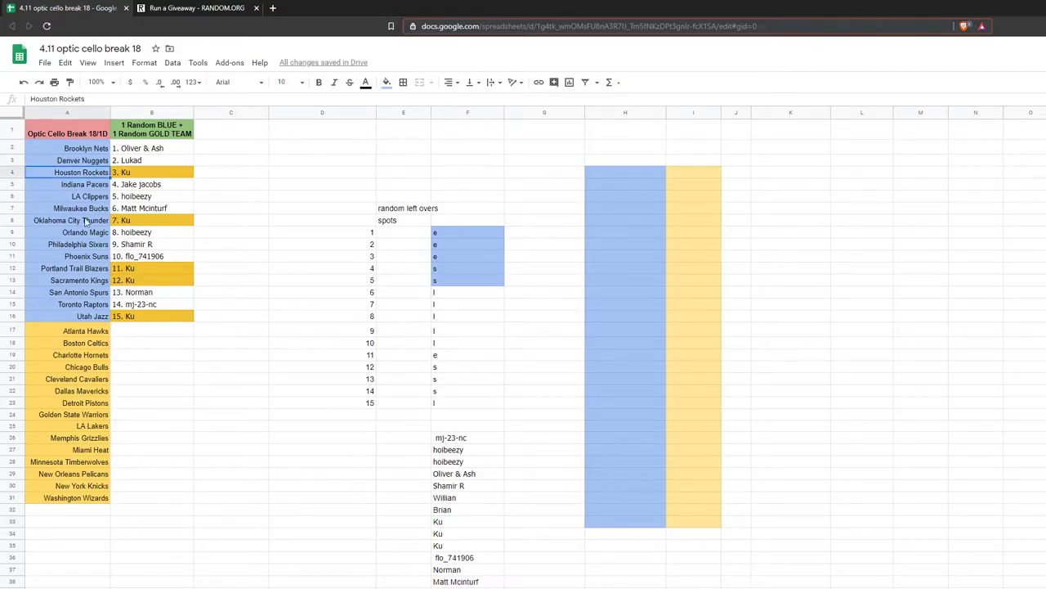
{"action": "left_click", "coordinate": [86, 222], "text": "ctrl"}
{"action": "left_click", "coordinate": [100, 270], "text": "ctrl"}
{"action": "left_click", "coordinate": [100, 281], "text": "ctrl"}
{"action": "left_click", "coordinate": [96, 317], "text": "ctrl"}
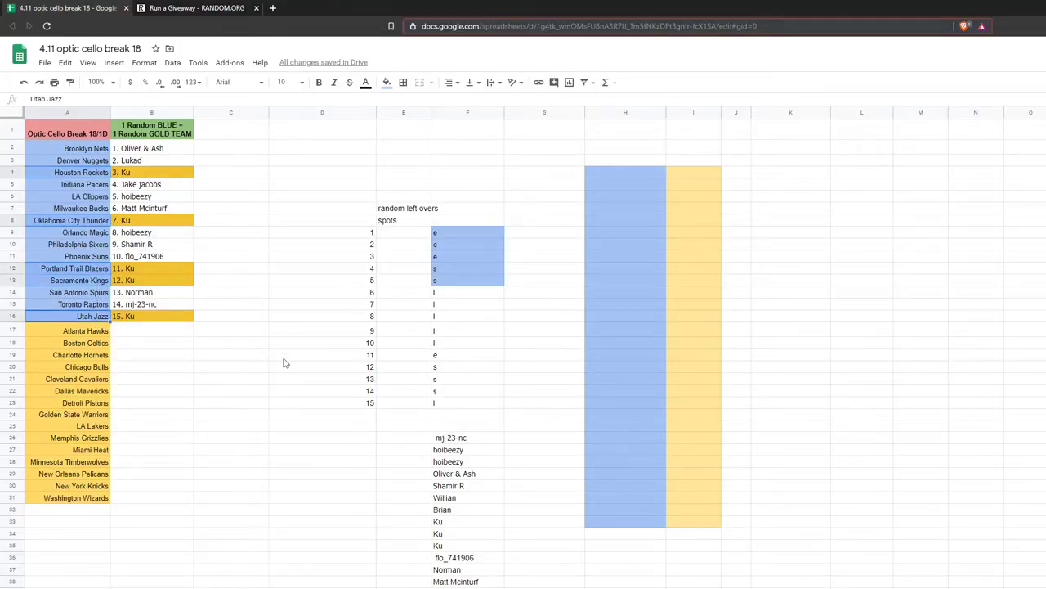
{"action": "key", "text": "ctrl+c"}
{"action": "left_click", "coordinate": [370, 559]}
{"action": "left_click", "coordinate": [348, 524]}
{"action": "left_click", "coordinate": [321, 475]}
{"action": "left_click", "coordinate": [320, 537]}
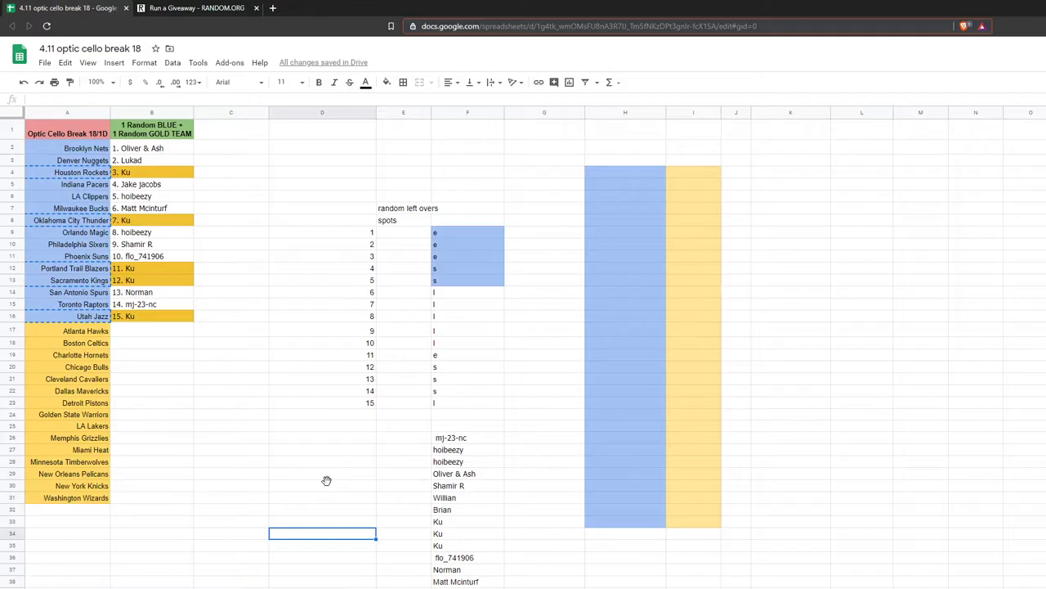
{"action": "left_click", "coordinate": [328, 485]}
{"action": "key", "text": "ctrl+v"}
- Copy the participant names from F31 and F32 into E30 and E31, beside Houston Rockets and Oklahoma City Thunder
{"action": "left_click", "coordinate": [454, 498]}
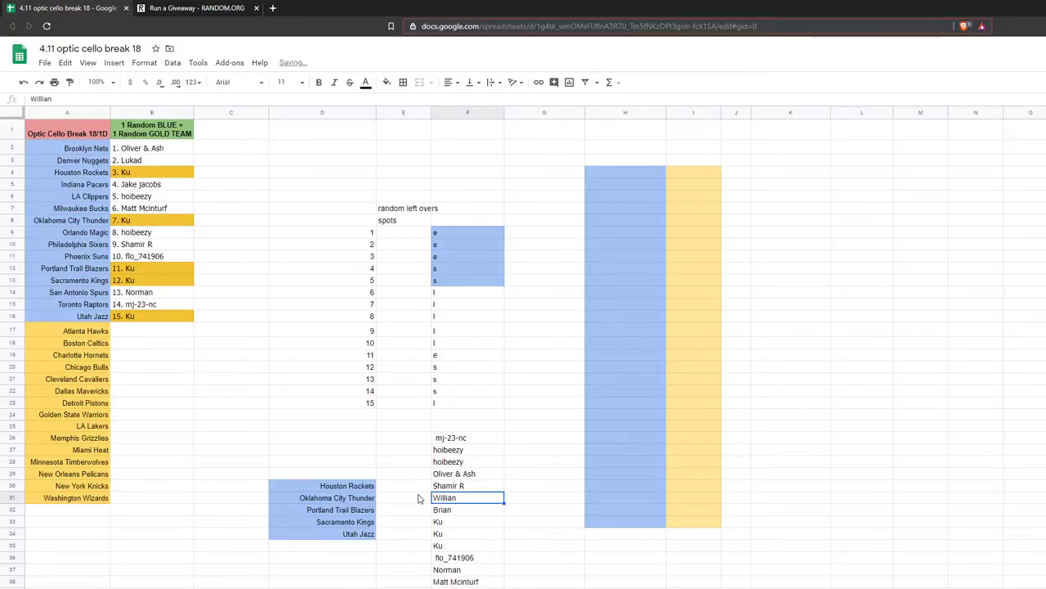
{"action": "key", "text": "ctrl+c"}
{"action": "left_click", "coordinate": [416, 488]}
{"action": "key", "text": "ctrl+v"}
{"action": "left_click", "coordinate": [433, 510]}
{"action": "key", "text": "ctrl+v"}
{"action": "key", "text": "ctrl+z"}
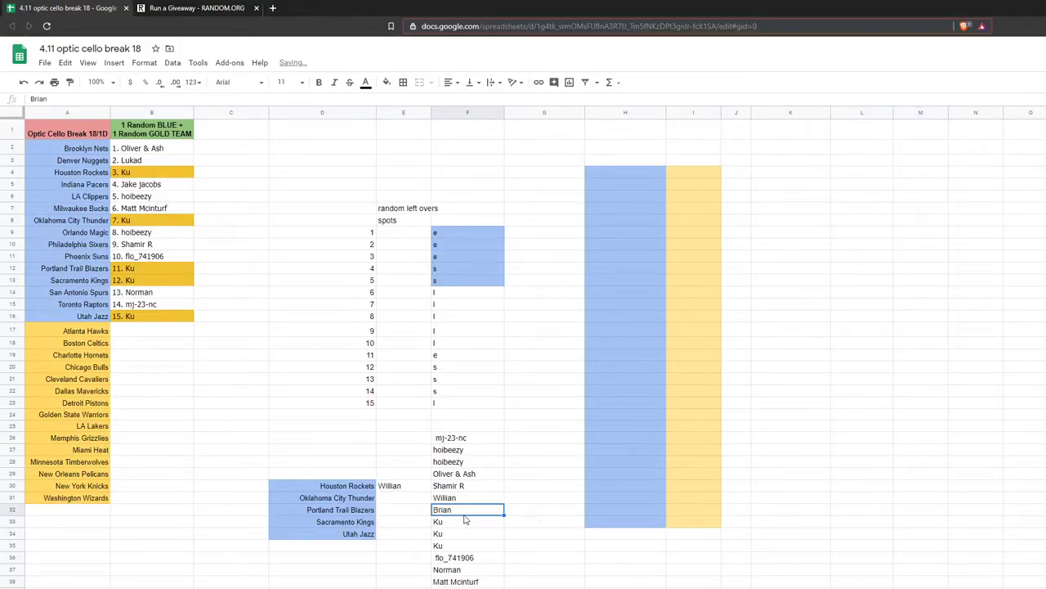
{"action": "key", "text": "ctrl+c"}
{"action": "left_click", "coordinate": [403, 498]}
{"action": "key", "text": "ctrl+v"}
{"action": "left_click", "coordinate": [564, 557]}
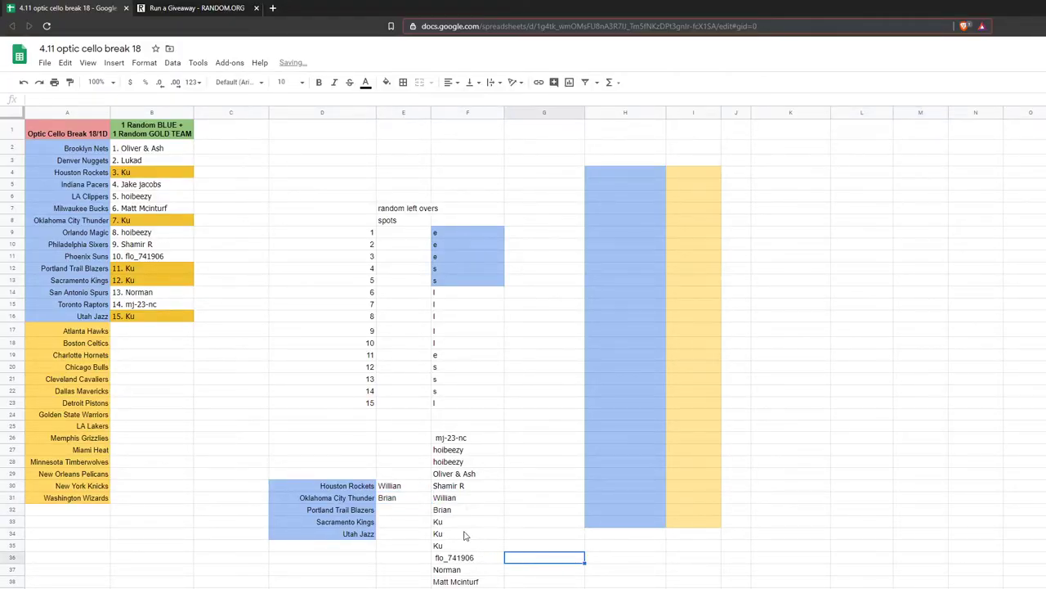
- Copy the participant names in F33:F34 into E32:E33, beside Portland Trail Blazers and Sacramento Kings
{"action": "left_click_drag", "start_coordinate": [450, 522], "coordinate": [451, 533]}
{"action": "key", "text": "ctrl+c"}
{"action": "left_click", "coordinate": [403, 510]}
{"action": "key", "text": "ctrl+v"}
{"action": "left_click", "coordinate": [623, 568]}
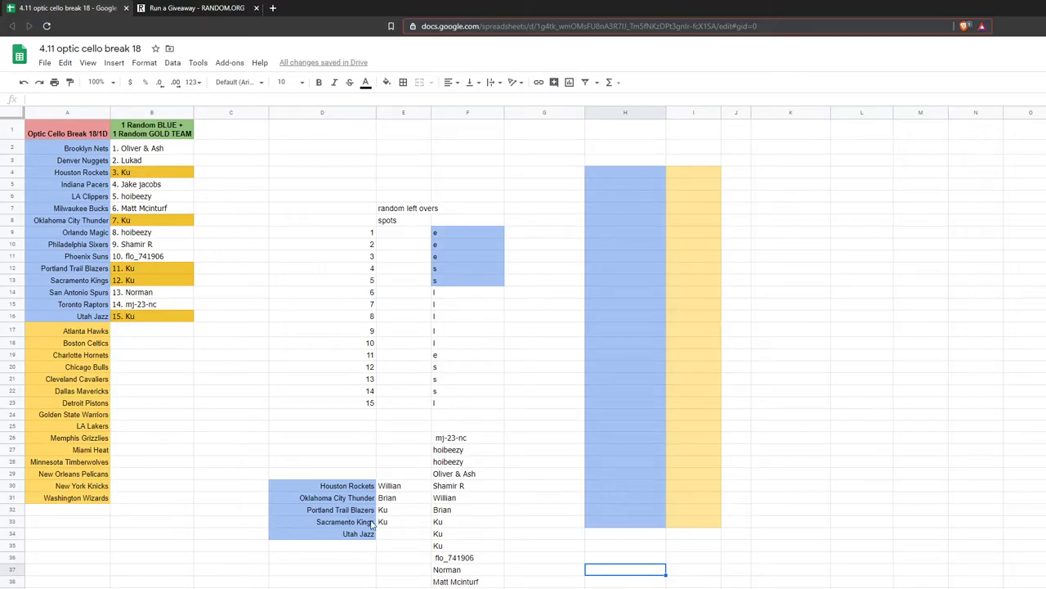
- Enter the fifth participant's first name in E34, beside Utah Jazz
{"action": "left_click", "coordinate": [401, 533]}
{"action": "key", "text": "ctrl+e"}
{"action": "key", "text": "Menu"}
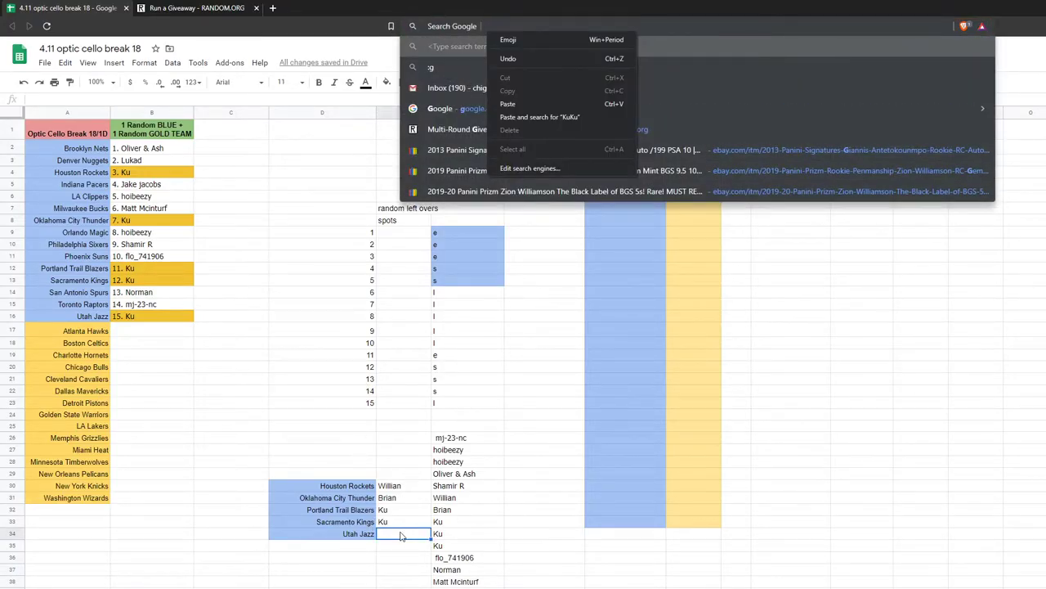
{"action": "left_click", "coordinate": [401, 540]}
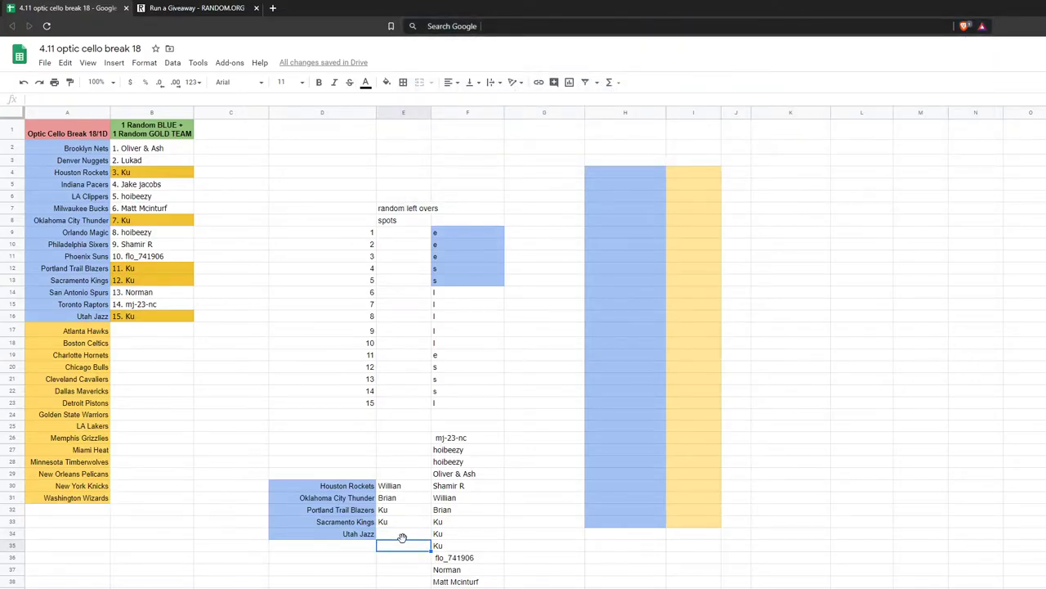
{"action": "left_click", "coordinate": [402, 535]}
{"action": "type", "text": "Eric"}
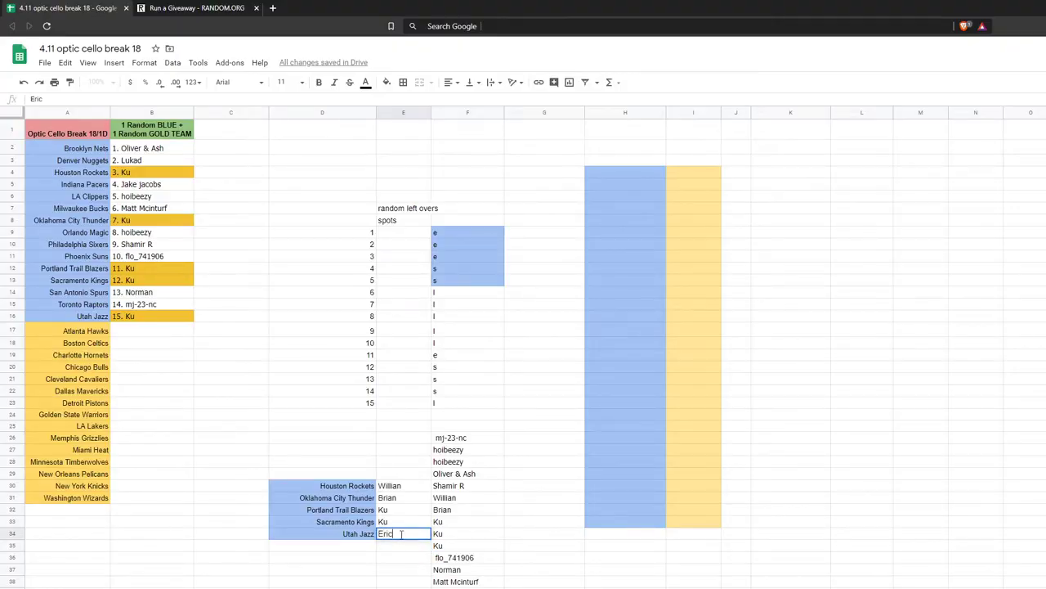
- Move the five participant names from E30:E34 to column D, starting at D37
{"action": "left_click_drag", "start_coordinate": [421, 483], "coordinate": [410, 535]}
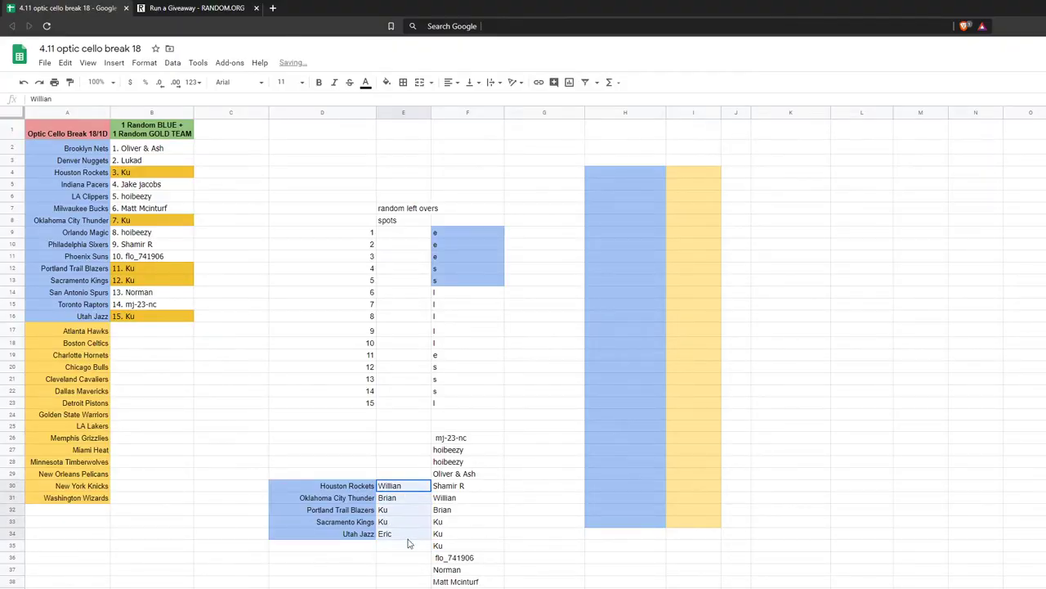
{"action": "key", "text": "ctrl+c"}
{"action": "left_click", "coordinate": [355, 572]}
{"action": "key", "text": "ctrl+v"}
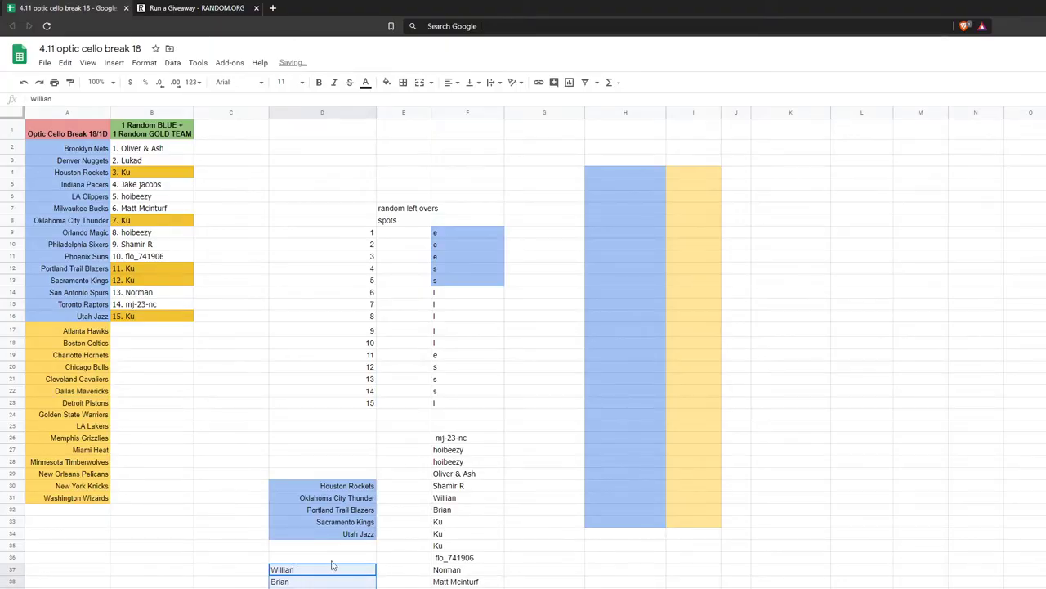
{"action": "left_click", "coordinate": [735, 585]}
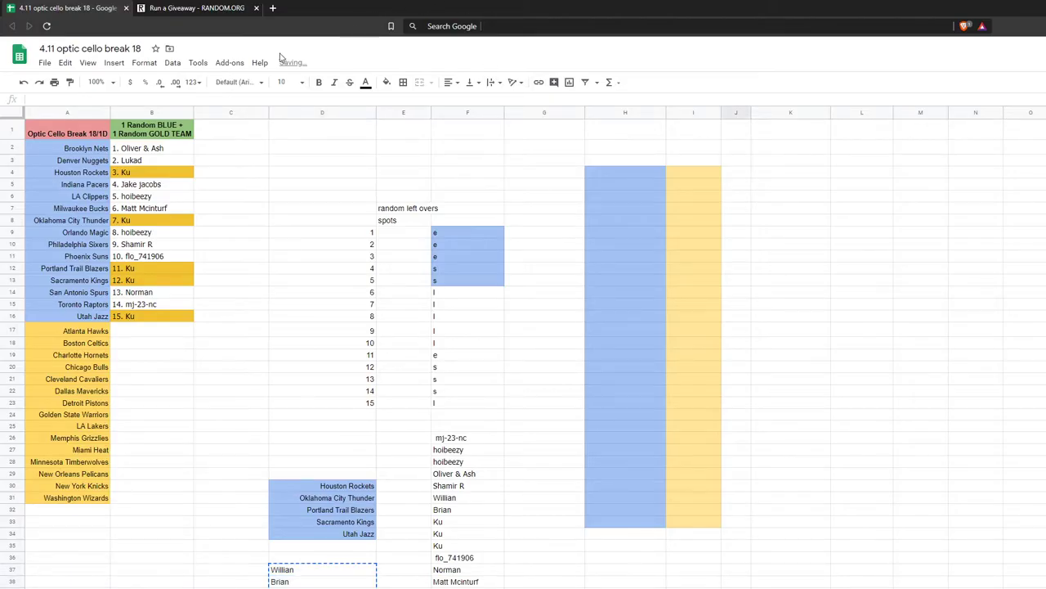
- Switch to RANDOM.ORG, bring up an empty giveaway form and paste the five participant names as the entries
{"action": "left_click", "coordinate": [163, 7]}
{"action": "left_click", "coordinate": [384, 568]}
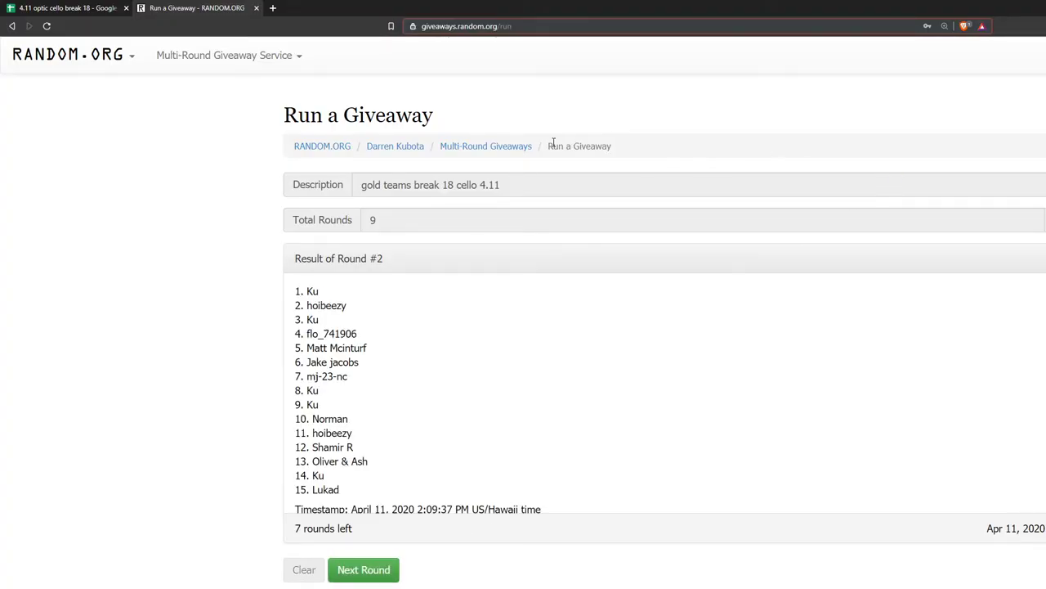
{"action": "left_click", "coordinate": [507, 147]}
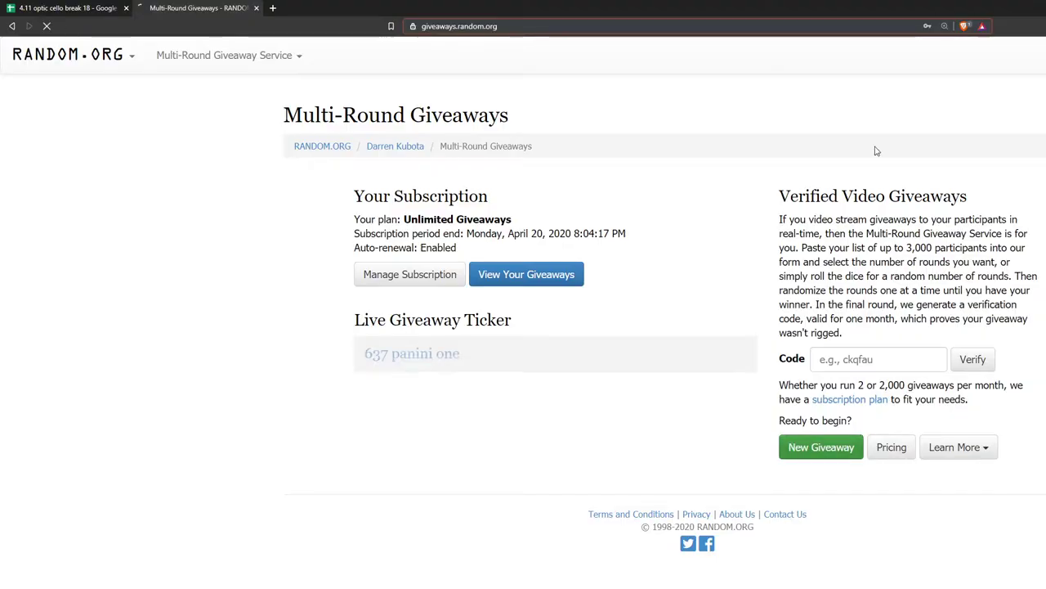
{"action": "key", "text": "alt+Left"}
{"action": "left_click", "coordinate": [439, 261]}
{"action": "key", "text": "ctrl+v"}
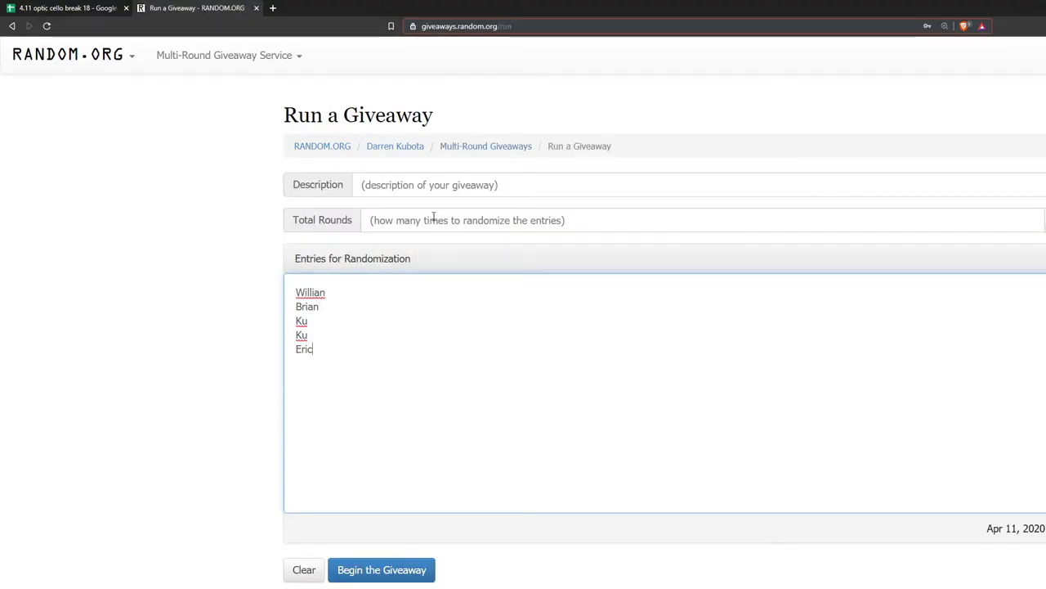
- Enter "blue teams redone break 18" as the giveaway description
{"action": "left_click", "coordinate": [445, 186]}
{"action": "type", "text": "blue t"}
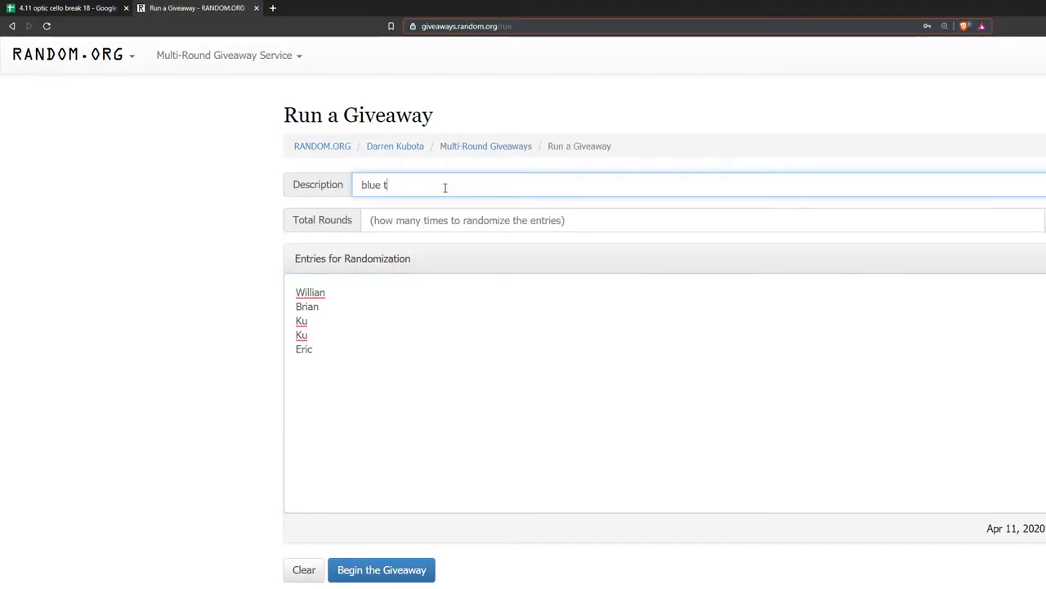
{"action": "type", "text": "eams"}
{"action": "key", "text": "BackSpace"}
{"action": "key", "text": "BackSpace"}
{"action": "key", "text": "BackSpace"}
{"action": "key", "text": "BackSpace"}
{"action": "key", "text": "BackSpace"}
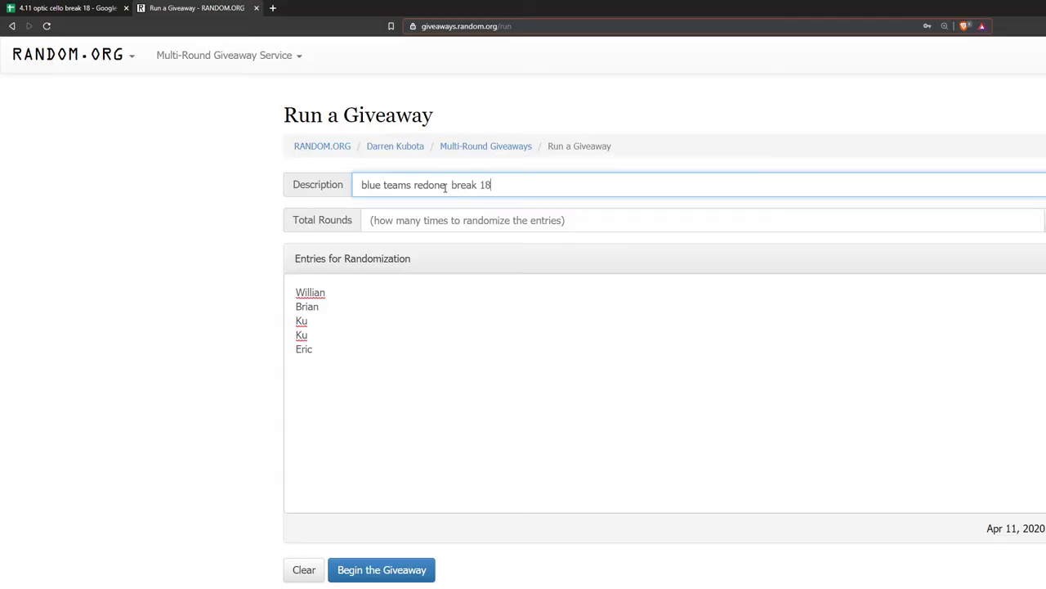
{"action": "left_click", "coordinate": [492, 410]}
{"action": "key", "text": "ctrl+a"}
{"action": "left_click", "coordinate": [190, 256]}
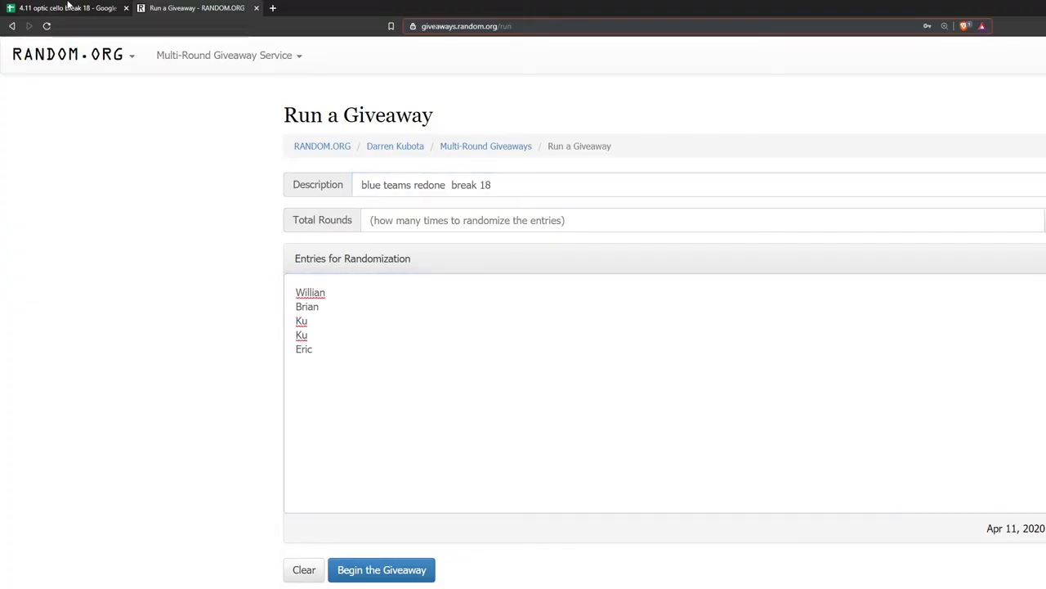
{"action": "left_click", "coordinate": [66, 7]}
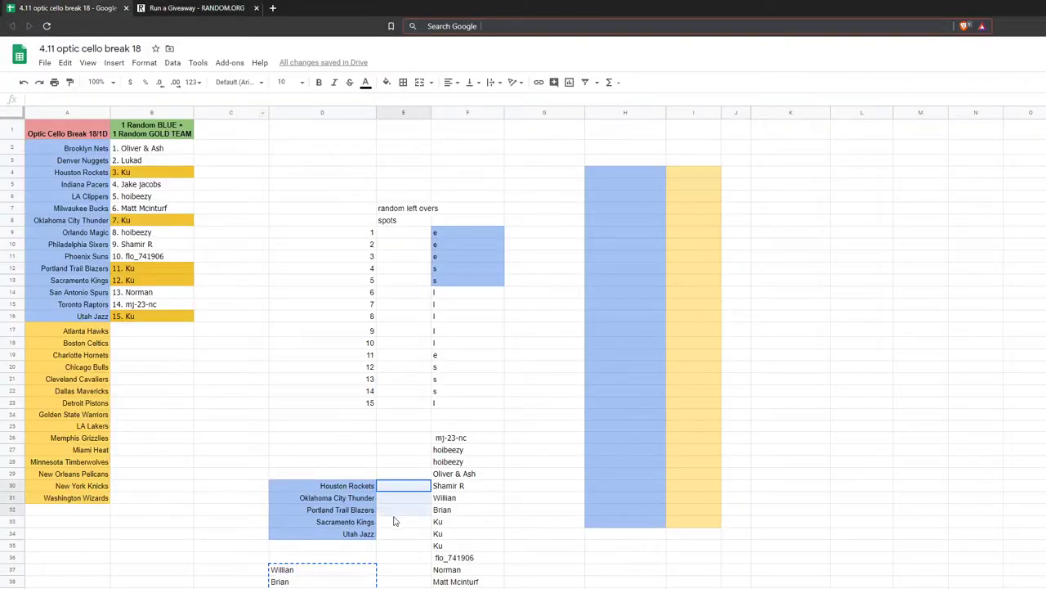
{"action": "left_click", "coordinate": [345, 522]}
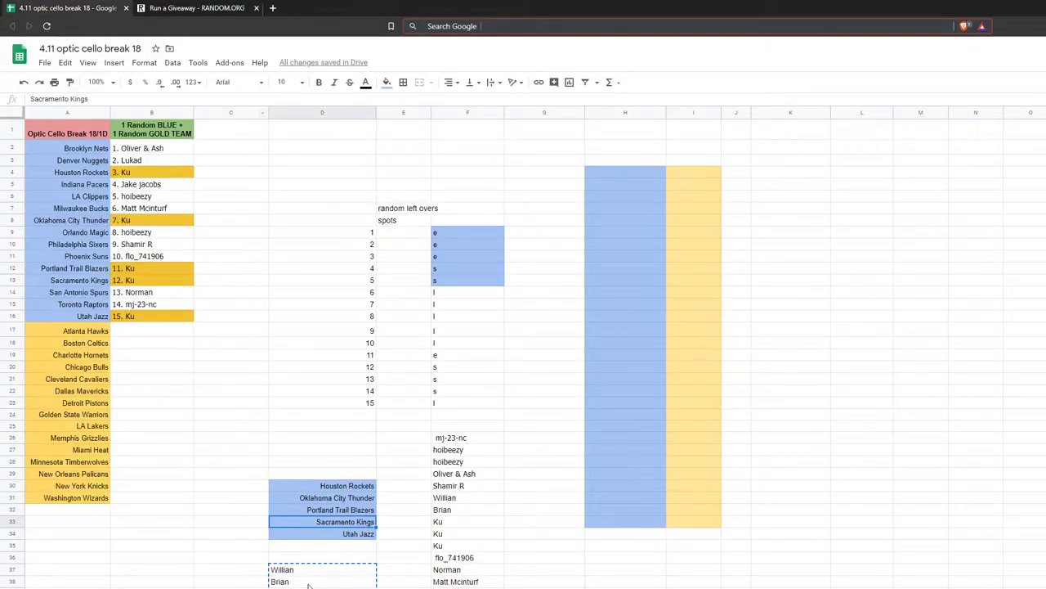
{"action": "left_click", "coordinate": [196, 7]}
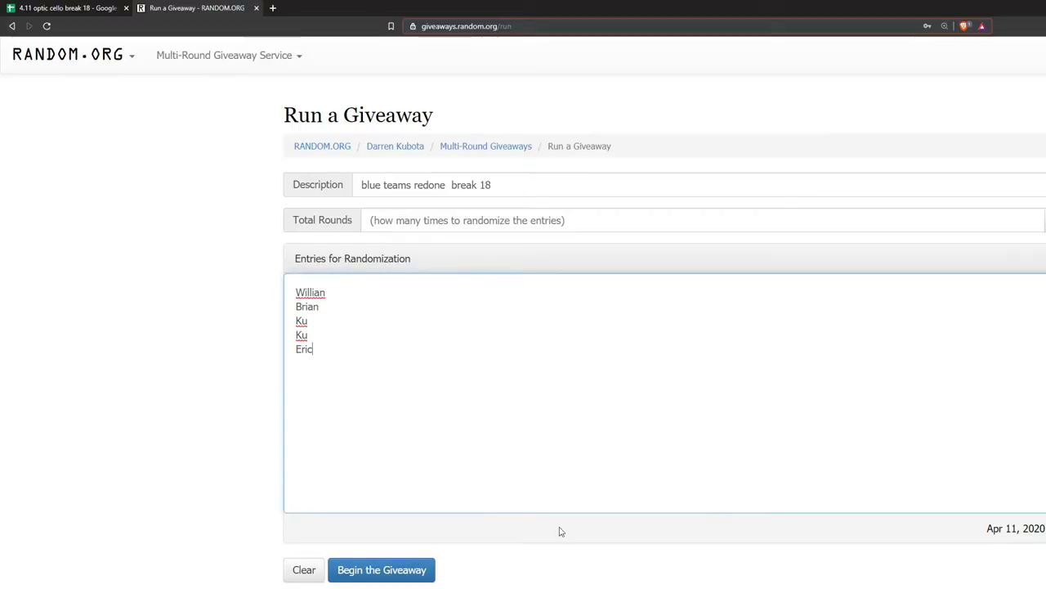
- Set the total rounds with a roll of two dice and begin the redone blue teams giveaway
{"action": "left_click", "coordinate": [412, 569]}
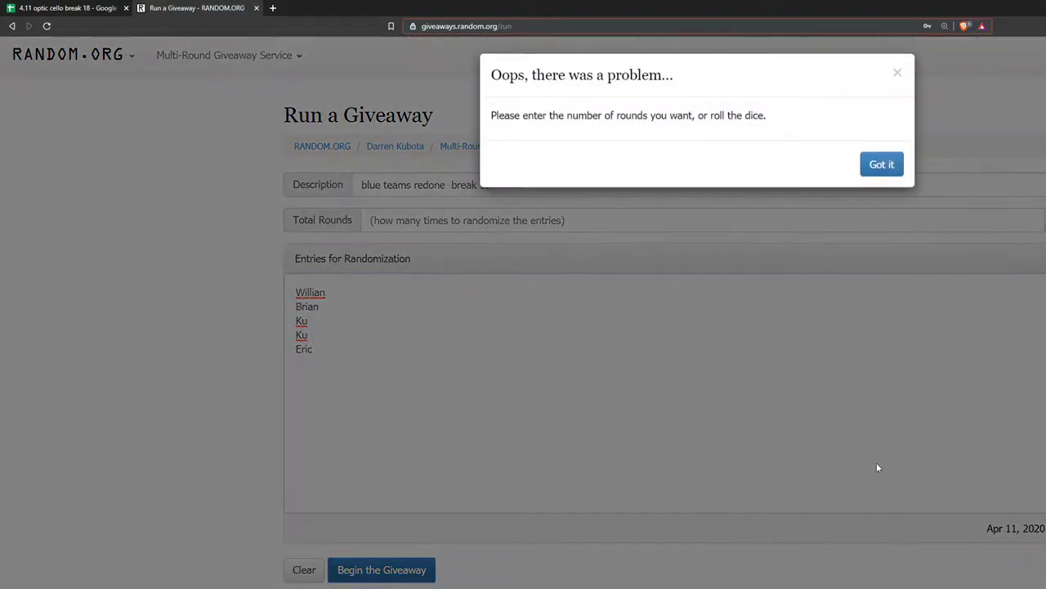
{"action": "left_click", "coordinate": [880, 171]}
{"action": "left_click", "coordinate": [1034, 220]}
{"action": "left_click", "coordinate": [1018, 264]}
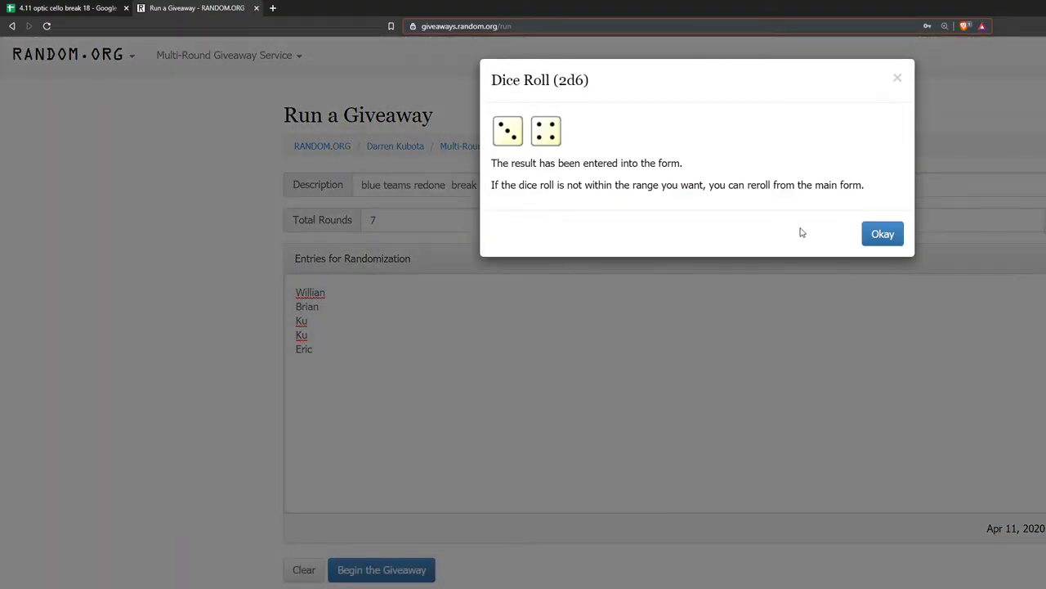
{"action": "left_click", "coordinate": [760, 307]}
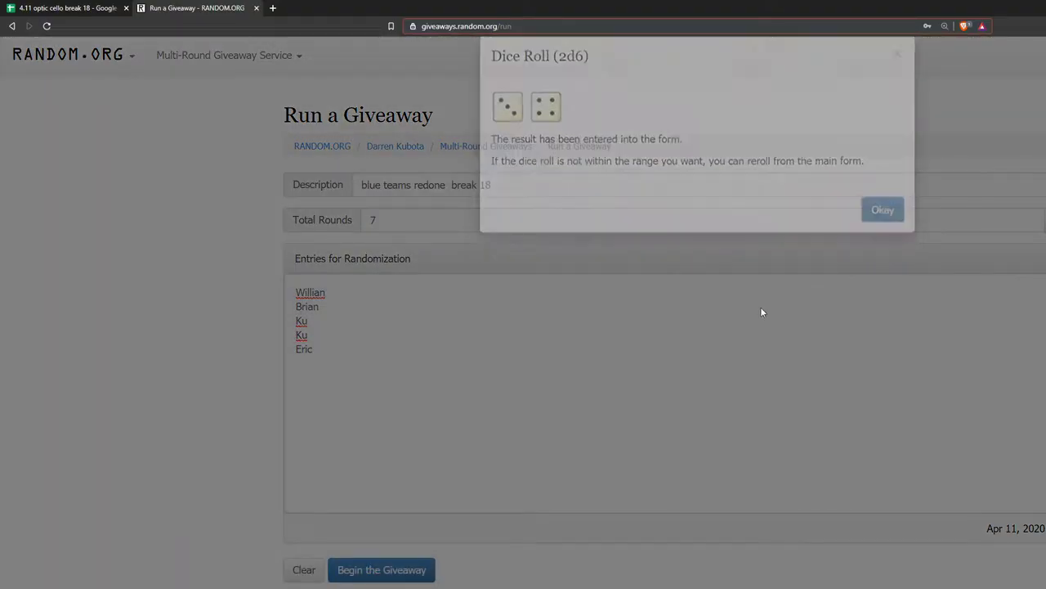
{"action": "left_click", "coordinate": [384, 577]}
{"action": "left_click", "coordinate": [850, 229]}
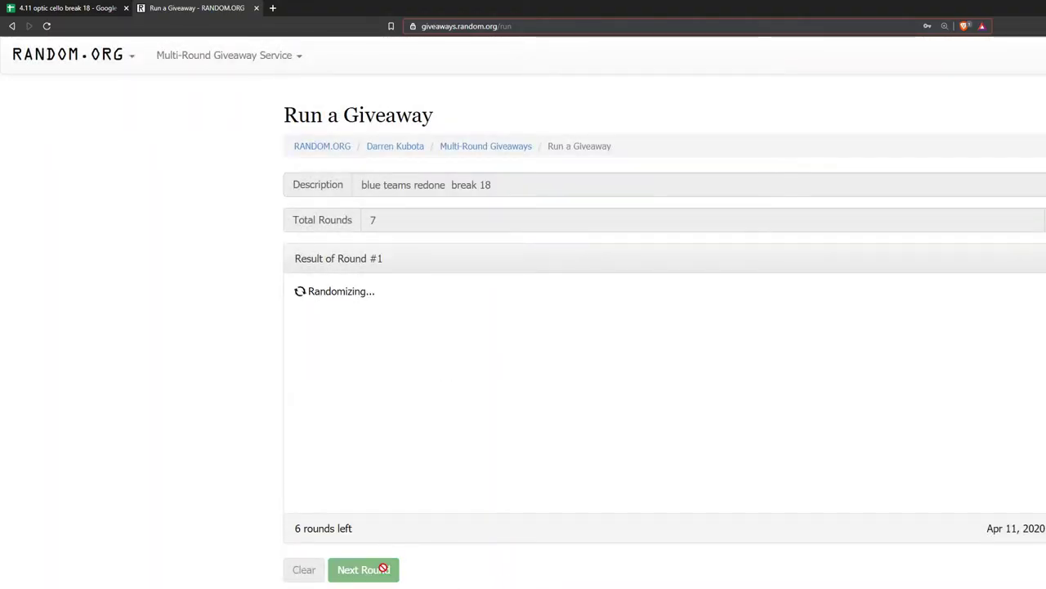
- Run all remaining rounds of the redone blue teams giveaway through the final round #7
{"action": "left_click", "coordinate": [383, 569]}
{"action": "left_click", "coordinate": [384, 569]}
{"action": "left_click", "coordinate": [383, 570]}
{"action": "left_click", "coordinate": [383, 569]}
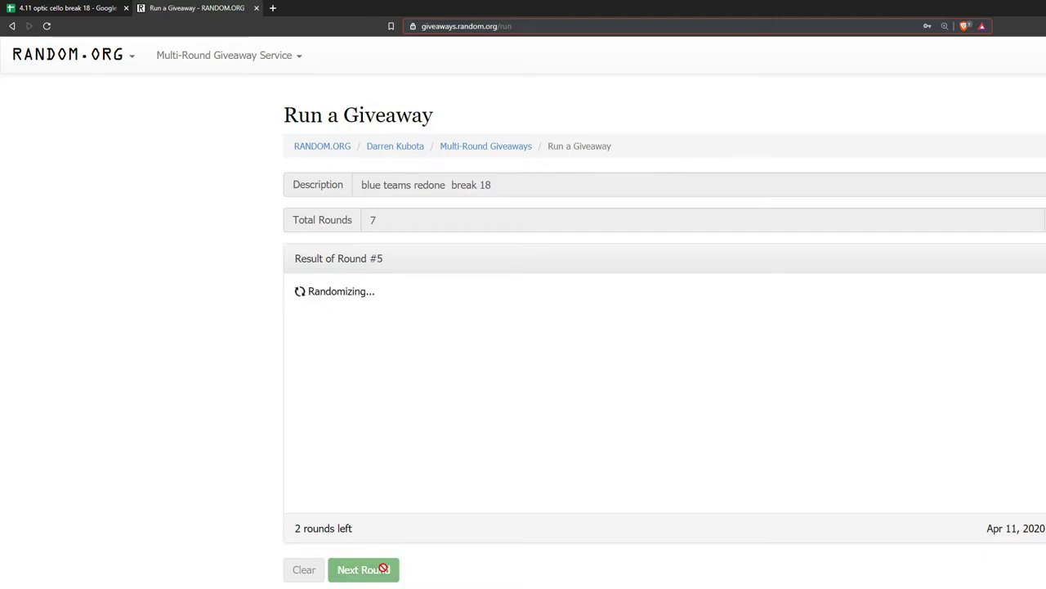
{"action": "left_click", "coordinate": [383, 570]}
{"action": "left_click", "coordinate": [384, 570]}
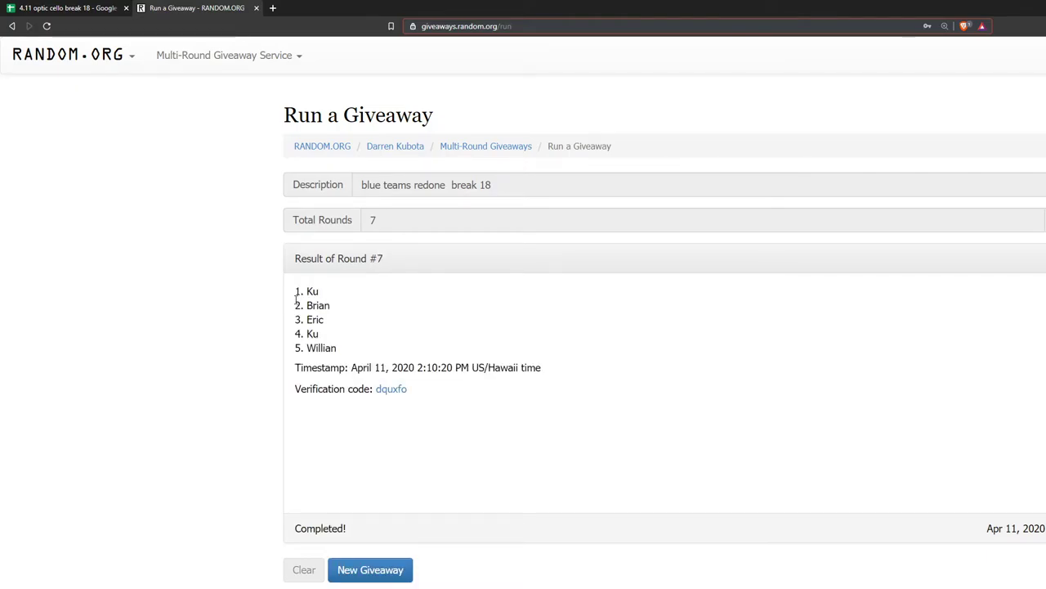
- Copy the numbered final-round results into C30:C34 of the break 18 spreadsheet, beside the five blue teams
{"action": "left_click_drag", "start_coordinate": [294, 288], "coordinate": [257, 395]}
{"action": "left_click", "coordinate": [467, 403]}
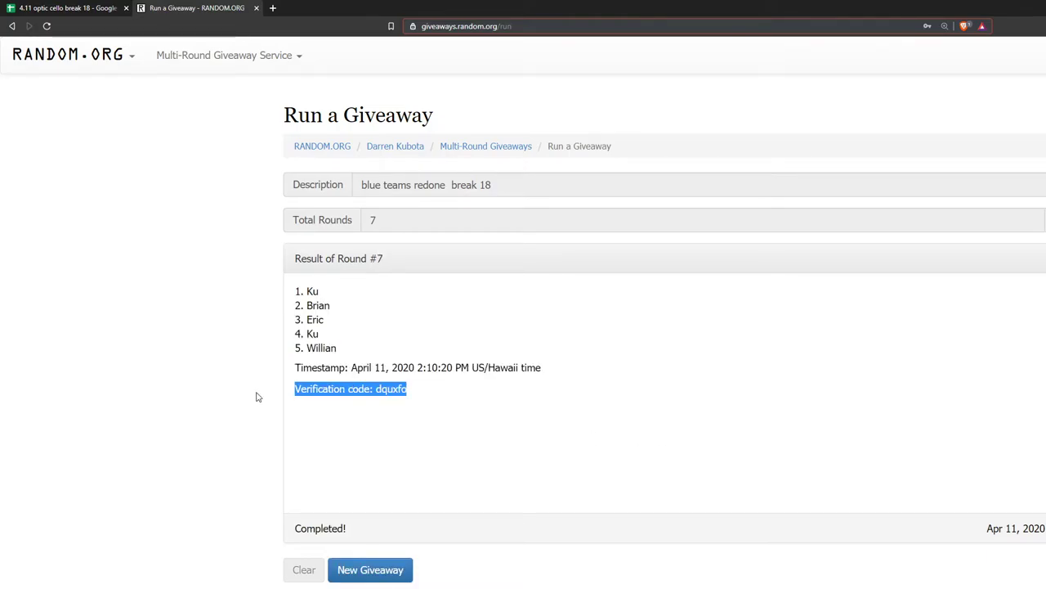
{"action": "left_click", "coordinate": [504, 400]}
{"action": "left_click", "coordinate": [67, 8]}
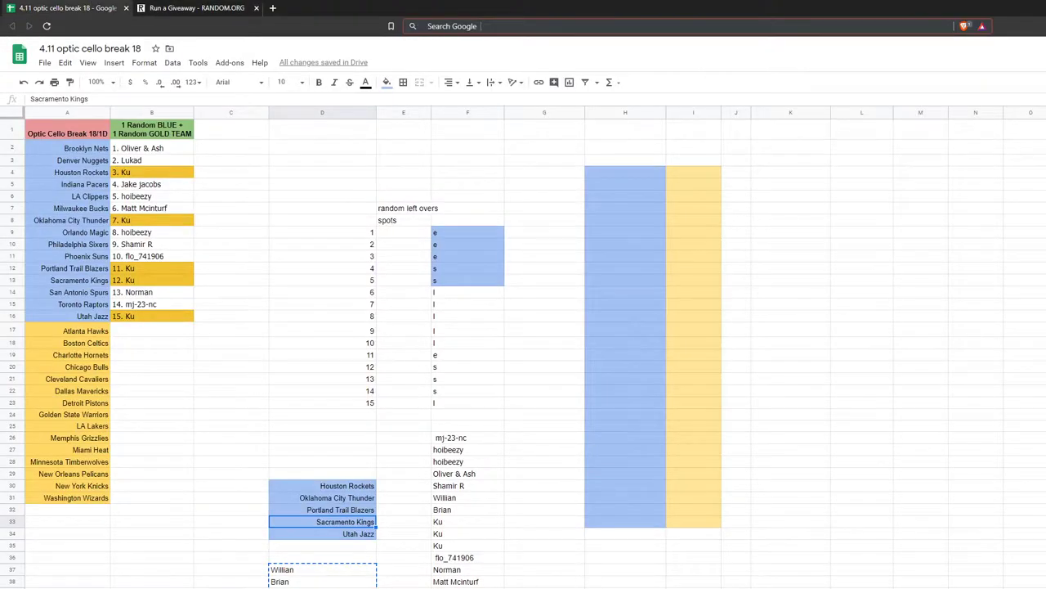
{"action": "left_click", "coordinate": [228, 486]}
{"action": "key", "text": "ctrl+v"}
{"action": "left_click", "coordinate": [625, 558]}
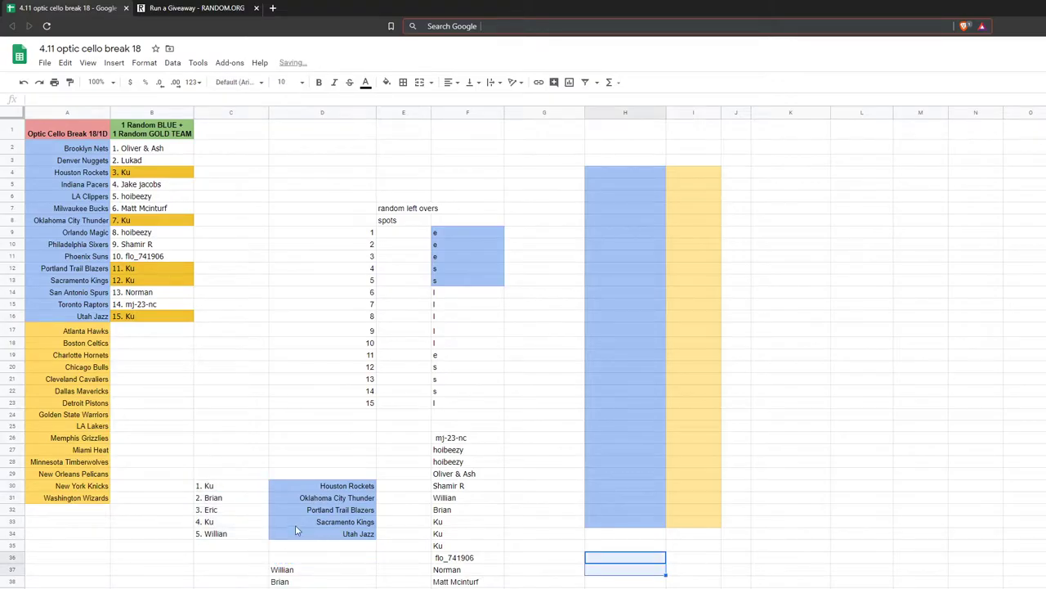
{"action": "left_click", "coordinate": [232, 489]}
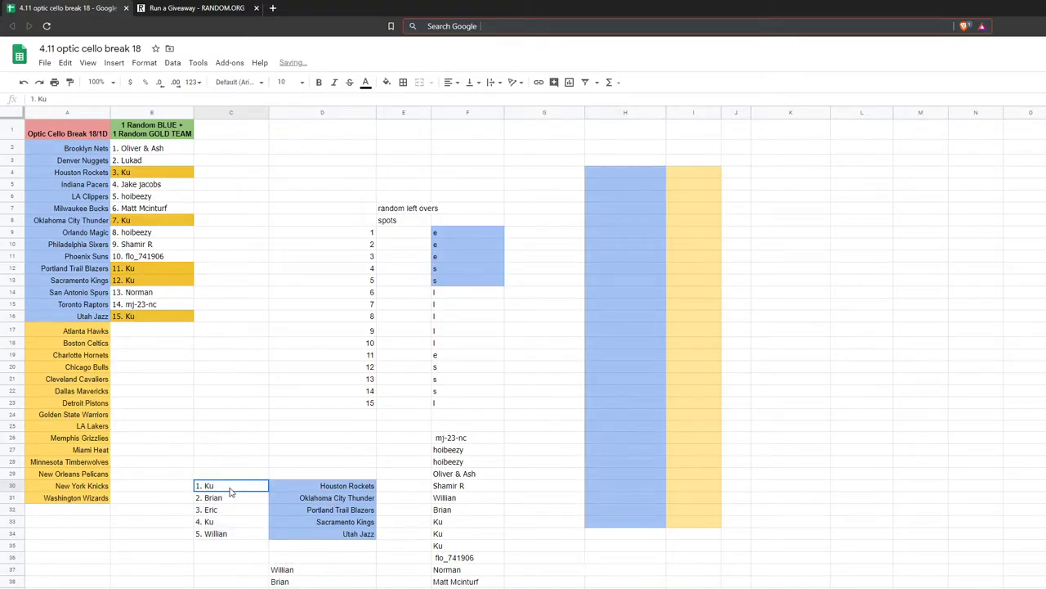
- Copy redone results 1 and 2 from C30:C31 into B4 for Houston Rockets and B8 for Oklahoma City Thunder
{"action": "key", "text": "ctrl+c"}
{"action": "left_click", "coordinate": [144, 173]}
{"action": "key", "text": "ctrl+v"}
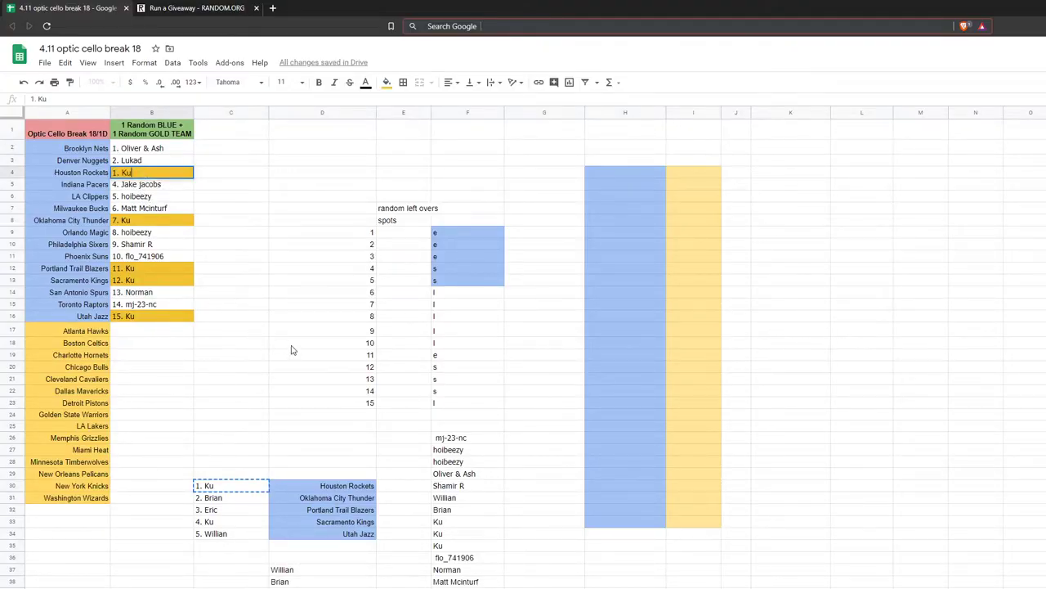
{"action": "left_click", "coordinate": [293, 350]}
{"action": "left_click", "coordinate": [229, 498]}
{"action": "key", "text": "ctrl+c"}
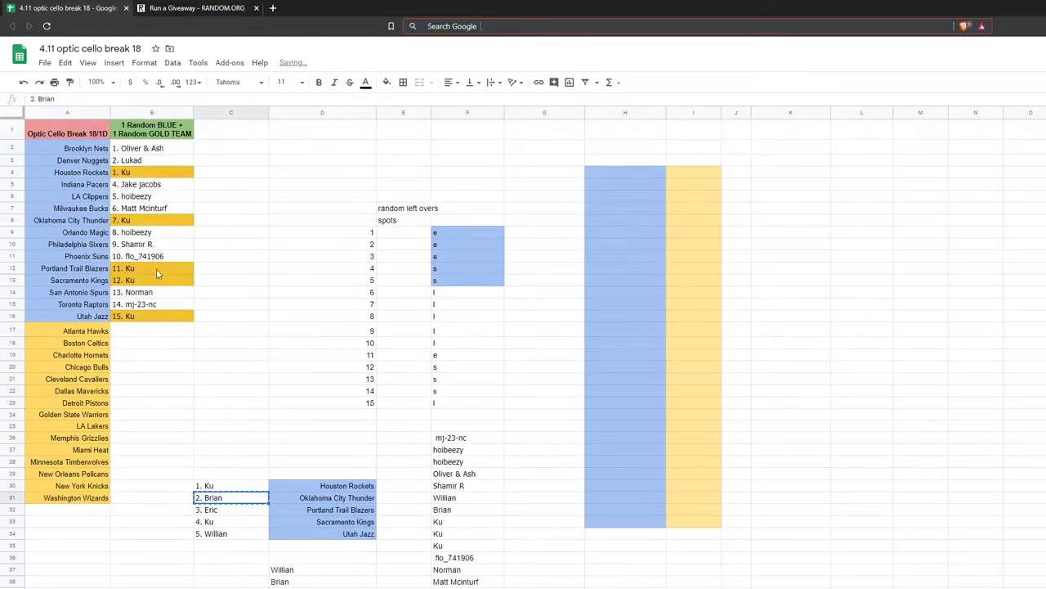
{"action": "left_click", "coordinate": [152, 220]}
{"action": "key", "text": "ctrl+v"}
- Copy redone results 3, 4 and 5 into column B beside Portland Trail Blazers, Sacramento Kings and Utah Jazz
{"action": "left_click", "coordinate": [215, 509]}
{"action": "key", "text": "ctrl+c"}
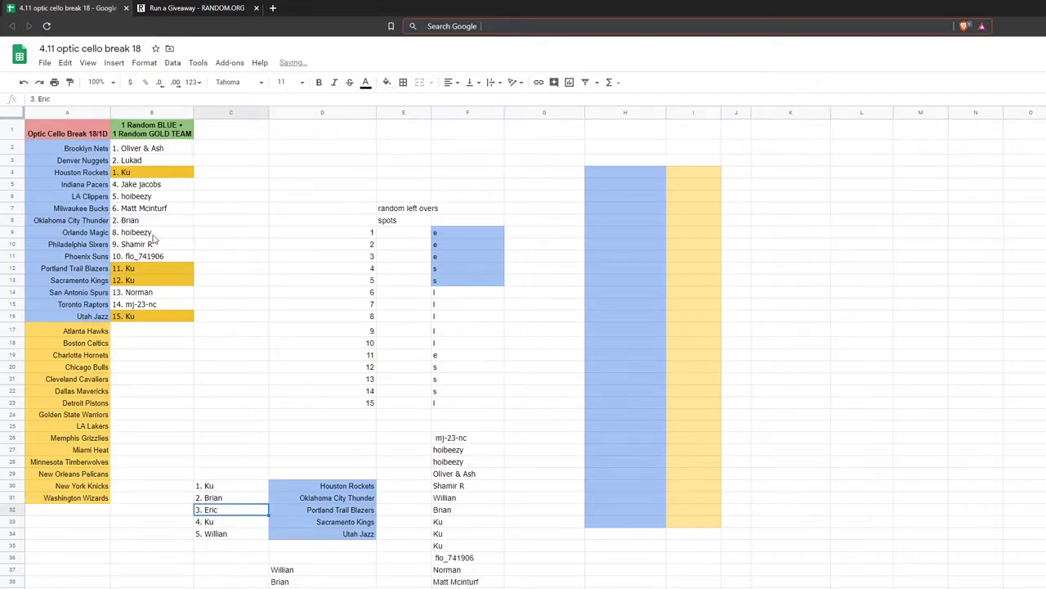
{"action": "left_click", "coordinate": [151, 268]}
{"action": "key", "text": "ctrl+v"}
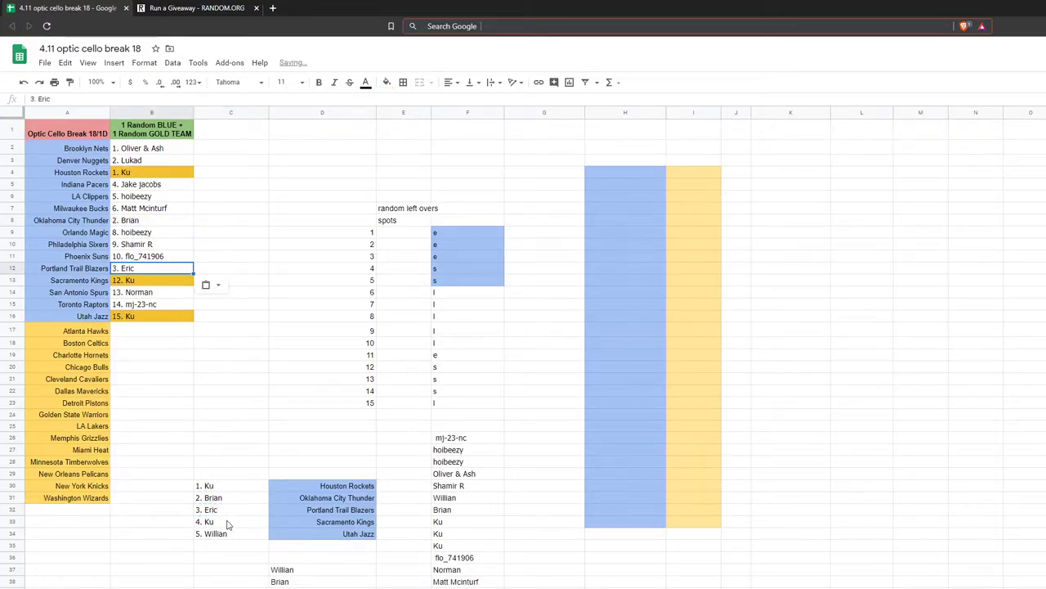
{"action": "left_click", "coordinate": [229, 524]}
{"action": "key", "text": "ctrl+c"}
{"action": "left_click", "coordinate": [158, 282]}
{"action": "key", "text": "ctrl+v"}
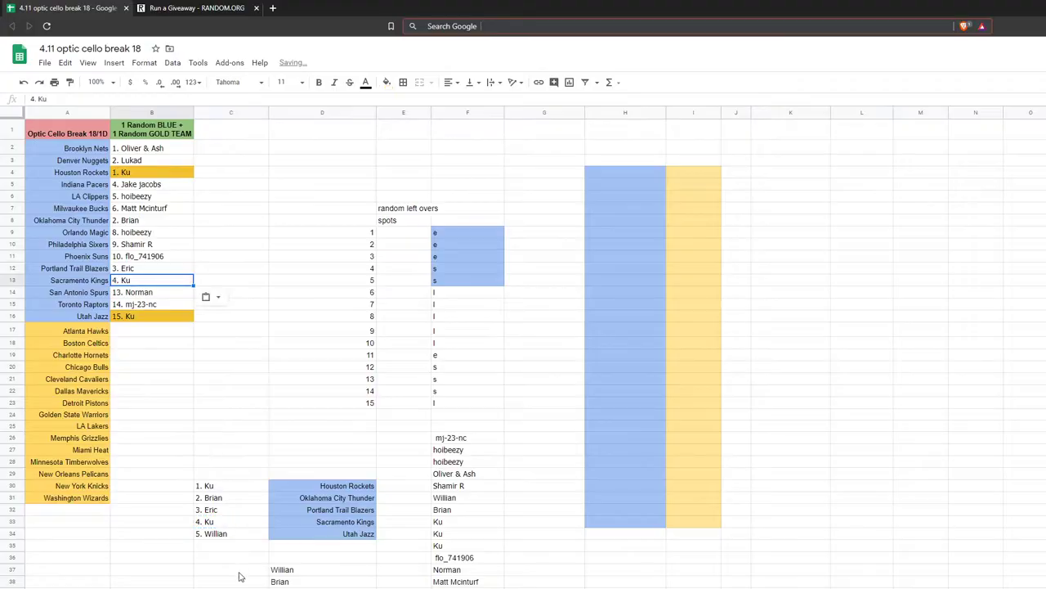
{"action": "left_click", "coordinate": [214, 532]}
{"action": "key", "text": "ctrl+c"}
{"action": "left_click", "coordinate": [170, 319]}
{"action": "key", "text": "ctrl+v"}
{"action": "left_click_drag", "start_coordinate": [288, 331], "coordinate": [327, 355]}
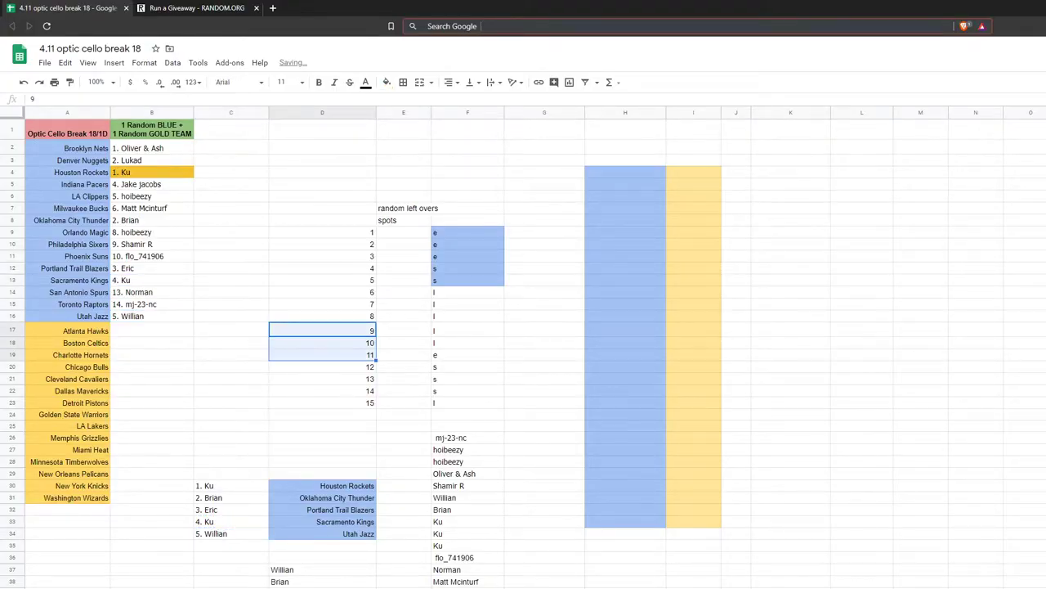
- Clear the copied redone results beginning at C30 and the two leftover names in D37:D38
{"action": "left_click_drag", "start_coordinate": [207, 486], "coordinate": [215, 533]}
{"action": "key", "text": "Delete"}
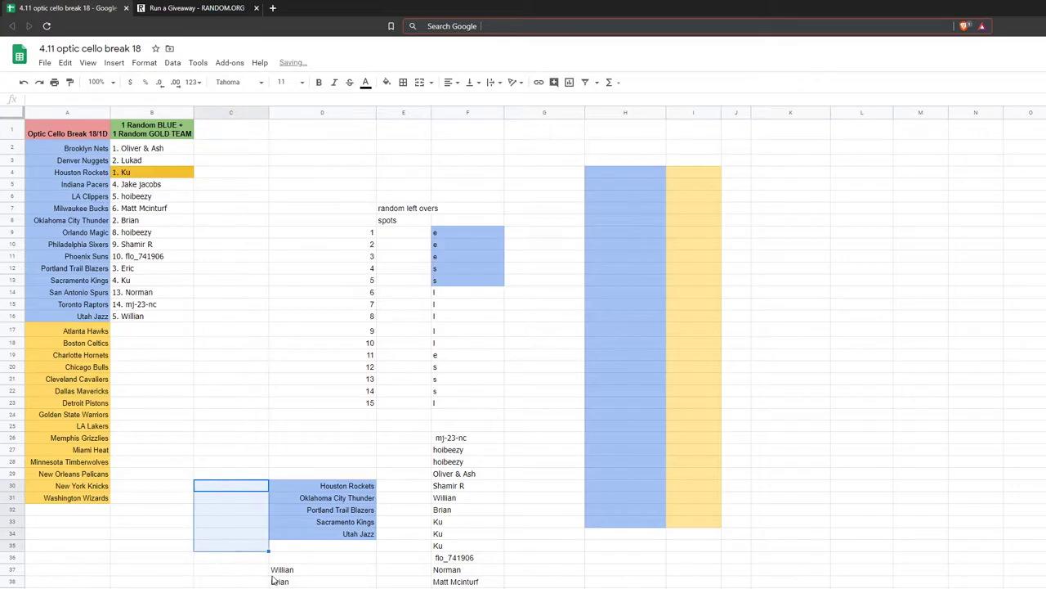
{"action": "left_click", "coordinate": [278, 581]}
{"action": "key", "text": "Delete"}
{"action": "key", "text": "Up"}
{"action": "key", "text": "Delete"}
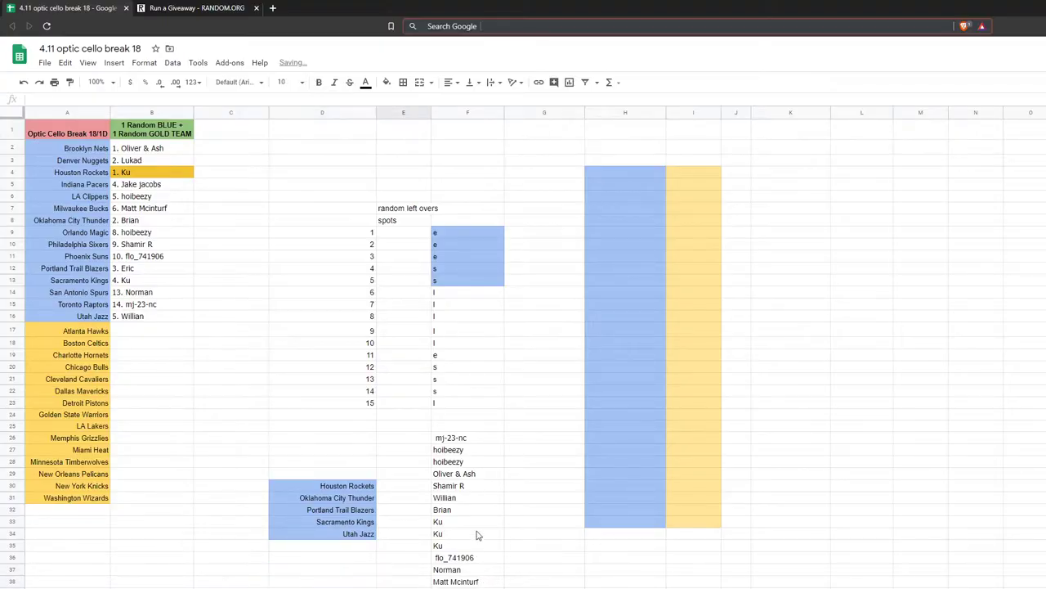
- Replace the duplicate participant name in F33 with the first name of the participant who drew Portland Trail Blazers
{"action": "left_click_drag", "start_coordinate": [470, 434], "coordinate": [470, 585]}
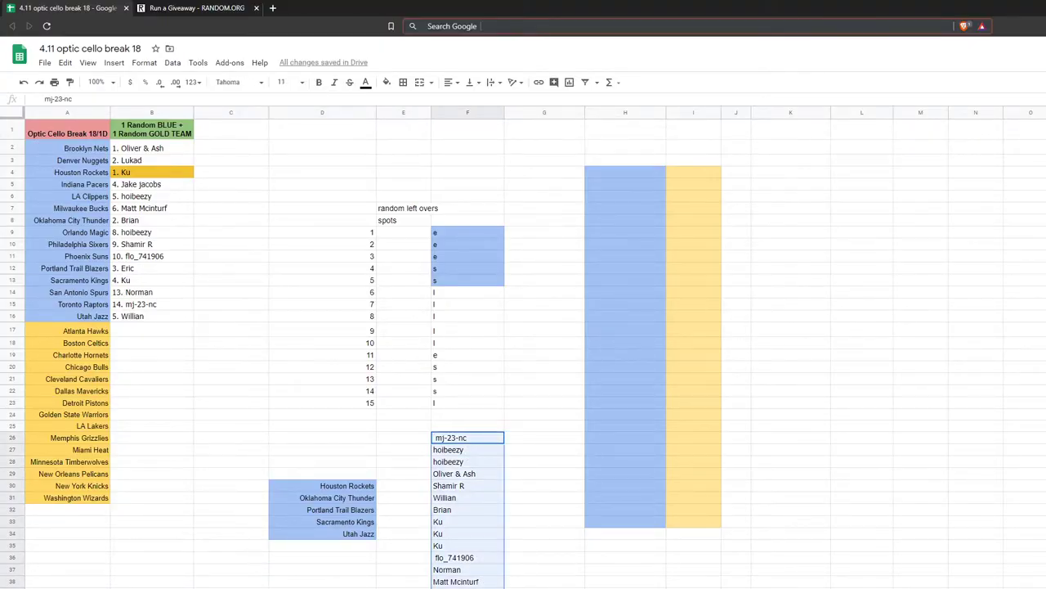
{"action": "left_click", "coordinate": [460, 524]}
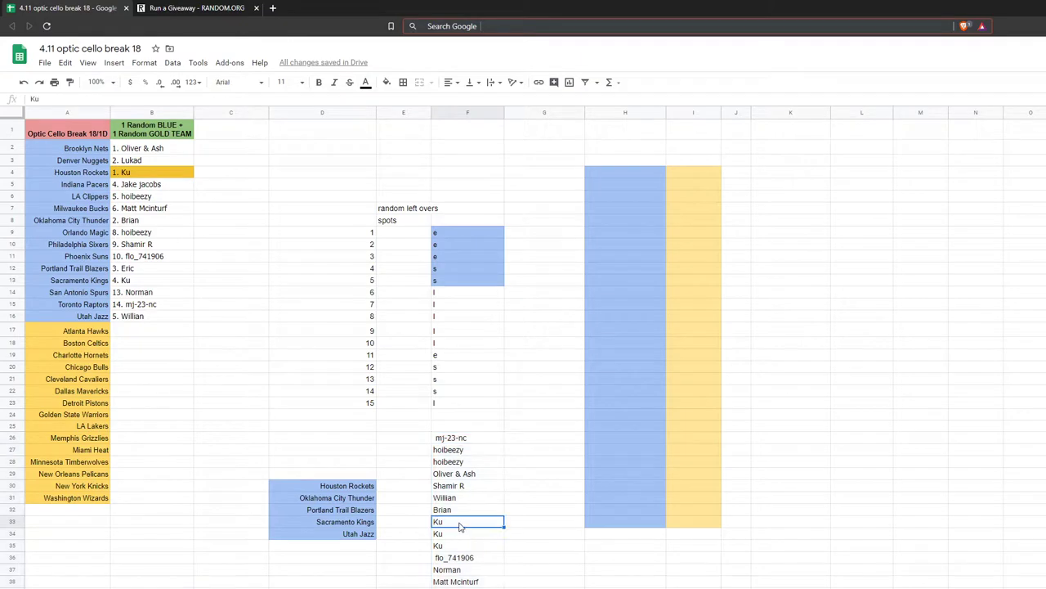
{"action": "type", "text": "Eric"}
{"action": "key", "text": "Return"}
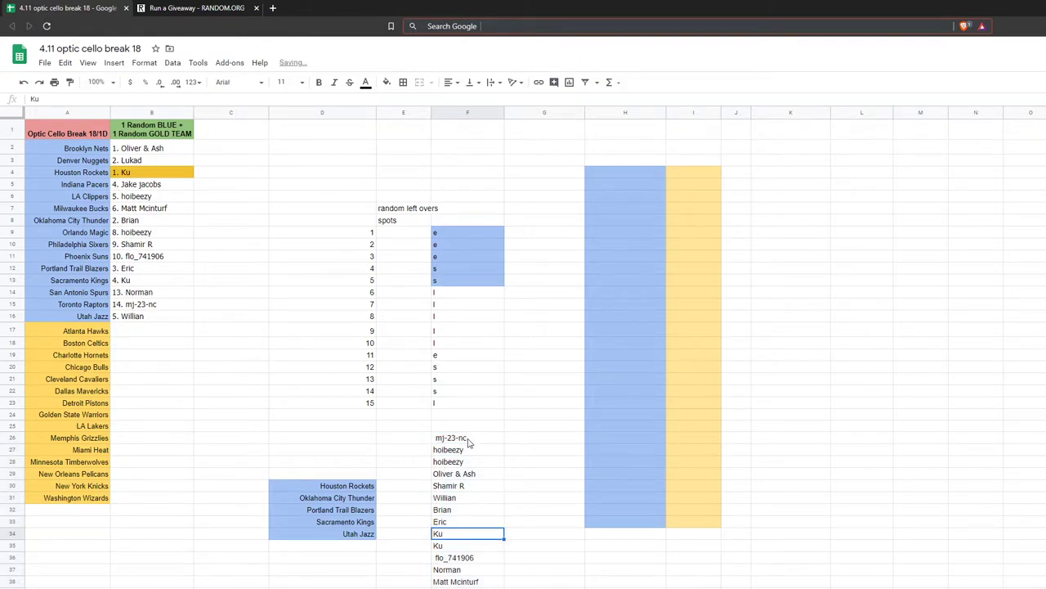
- Copy the full participant list starting at F26 and open a new giveaway in RANDOM.ORG
{"action": "left_click_drag", "start_coordinate": [469, 440], "coordinate": [470, 585]}
{"action": "key", "text": "ctrl+c"}
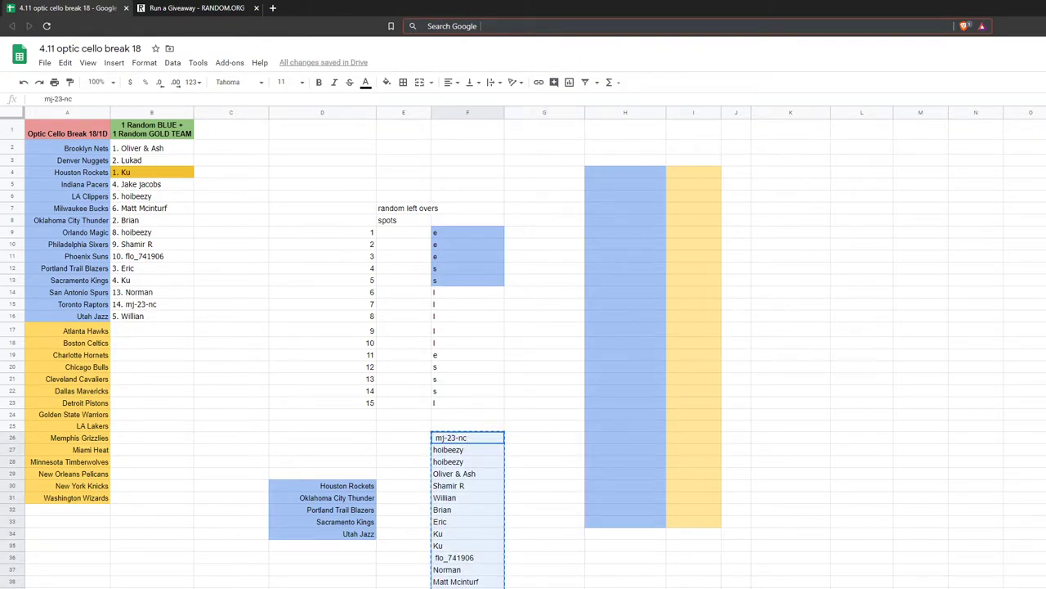
{"action": "left_click", "coordinate": [625, 185]}
{"action": "left_click", "coordinate": [187, 8]}
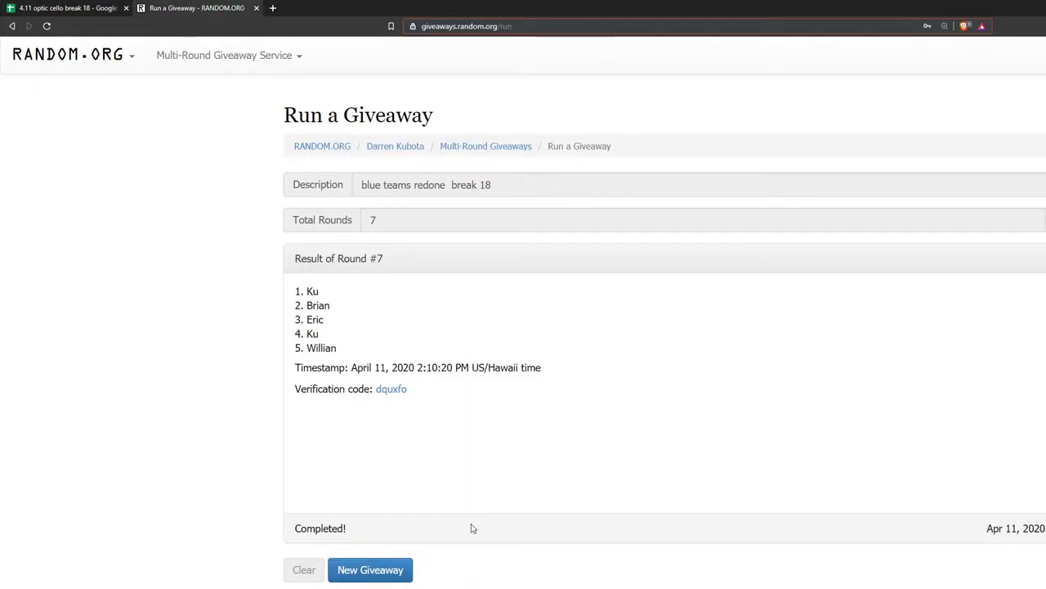
{"action": "left_click", "coordinate": [370, 570]}
{"action": "left_click", "coordinate": [868, 192]}
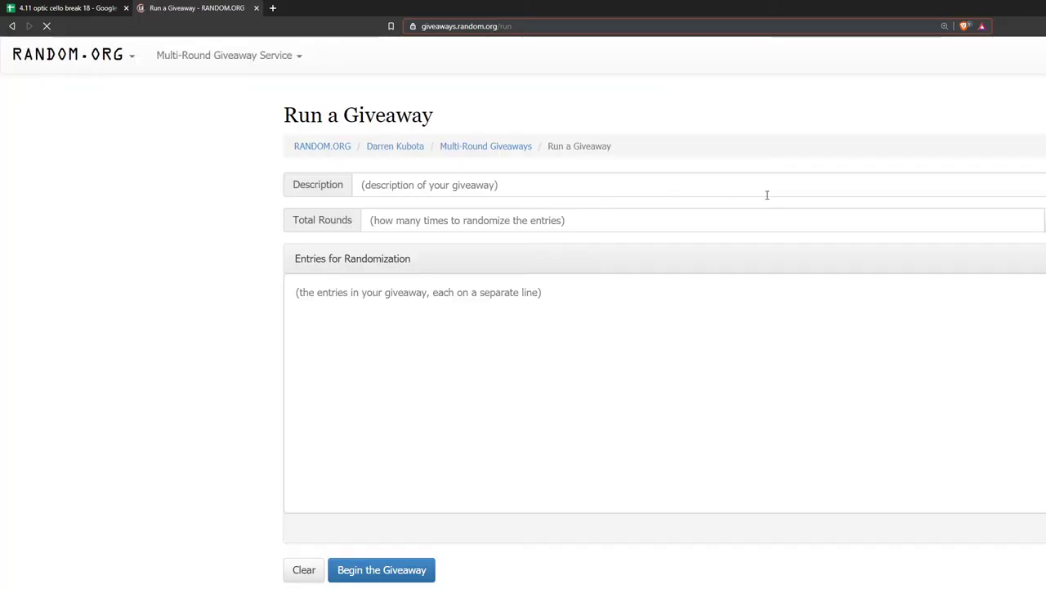
- Enter "Gold teams break 18 cello" as the giveaway description
{"action": "left_click", "coordinate": [514, 189]}
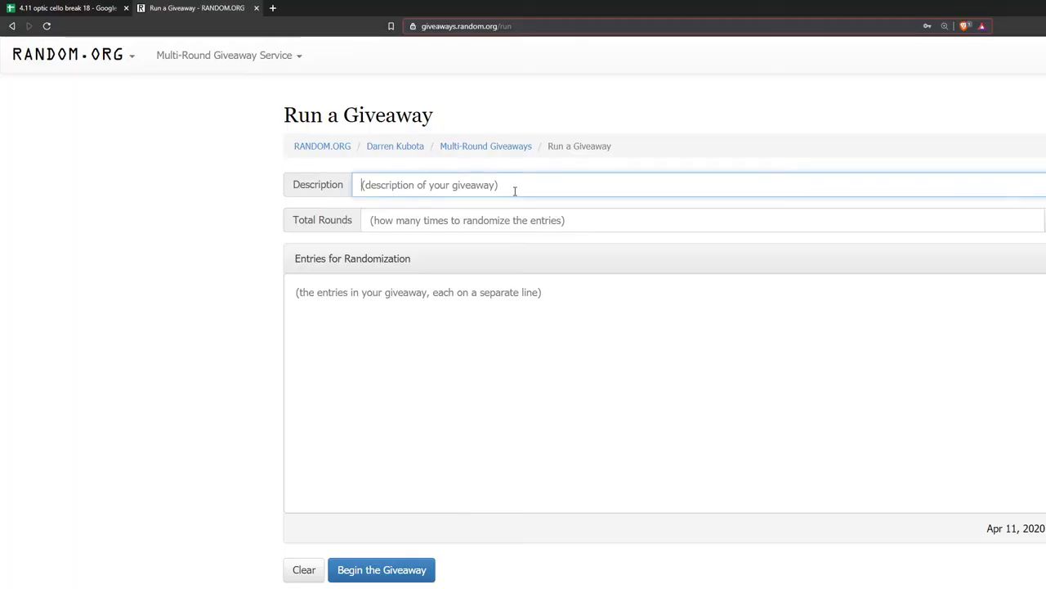
{"action": "type", "text": "Gold teams"}
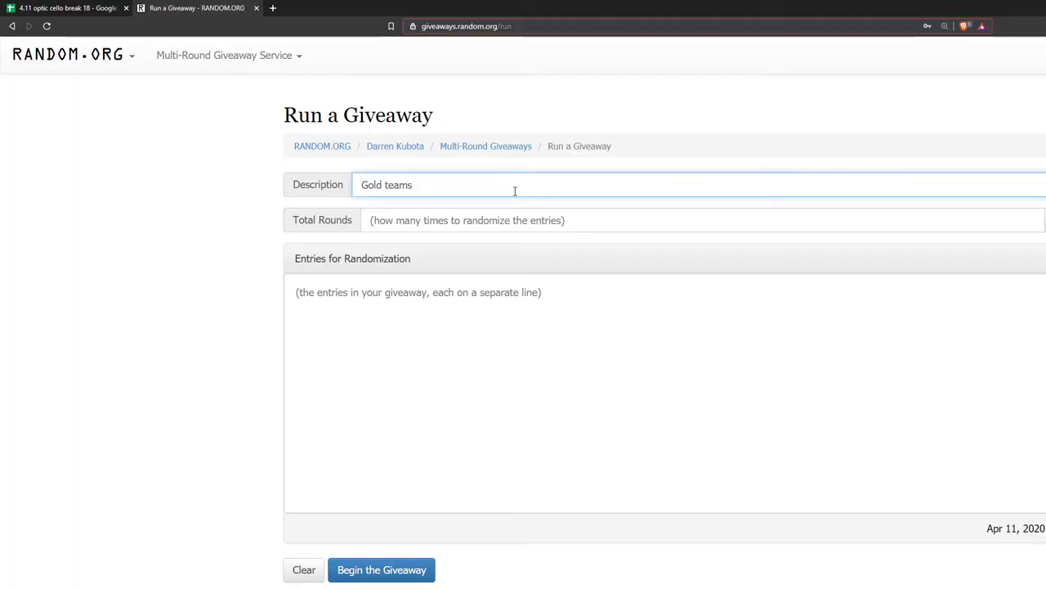
{"action": "type", "text": " break "}
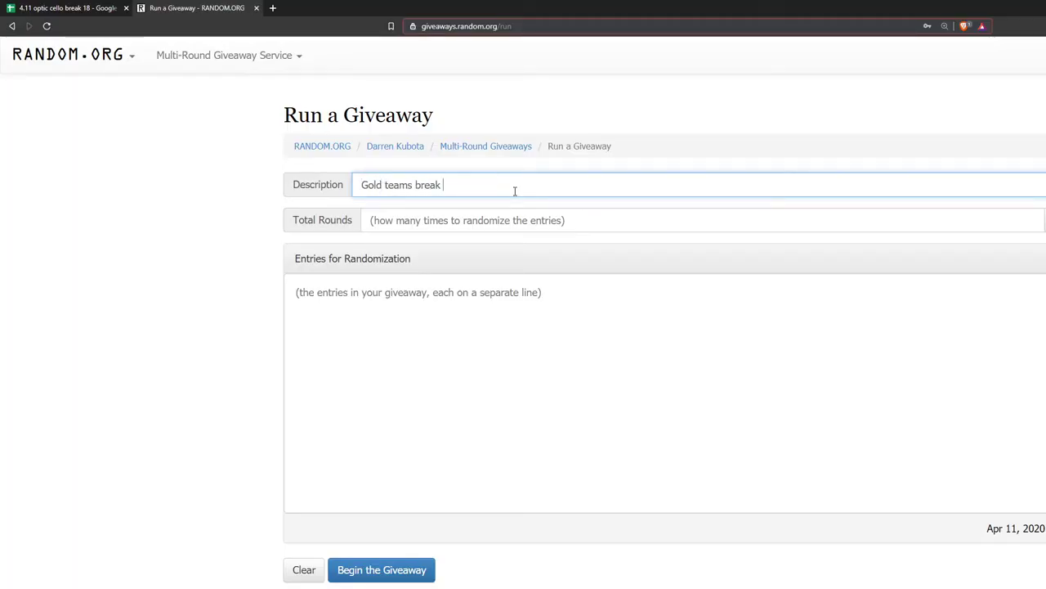
{"action": "type", "text": "18 cello"}
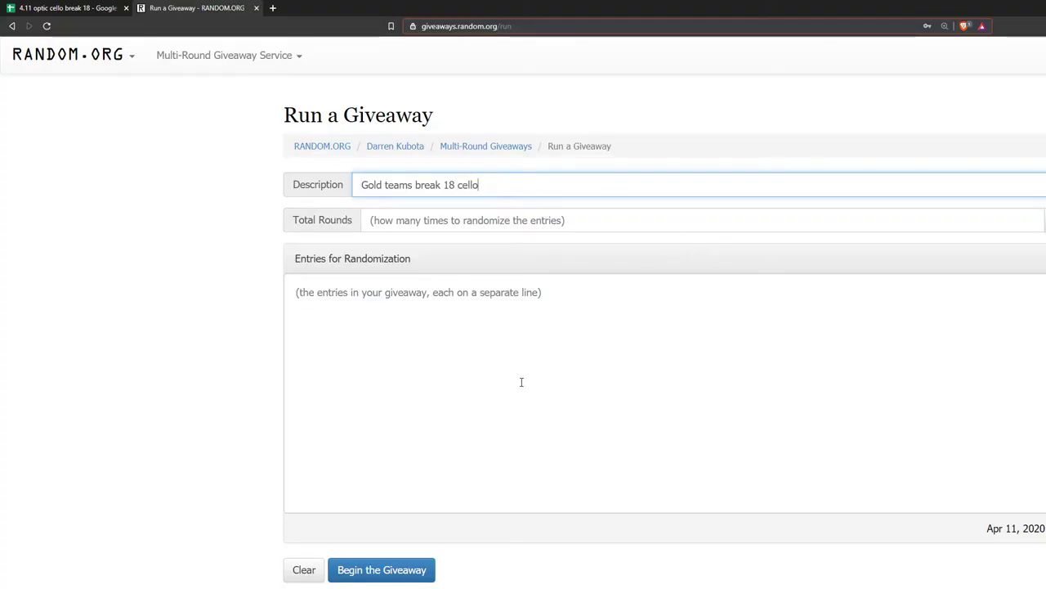
- Paste the copied participant list as the giveaway entries and remove the stray quotation marks and spaces around two usernames
{"action": "left_click", "coordinate": [520, 382]}
{"action": "key", "text": "ctrl+v"}
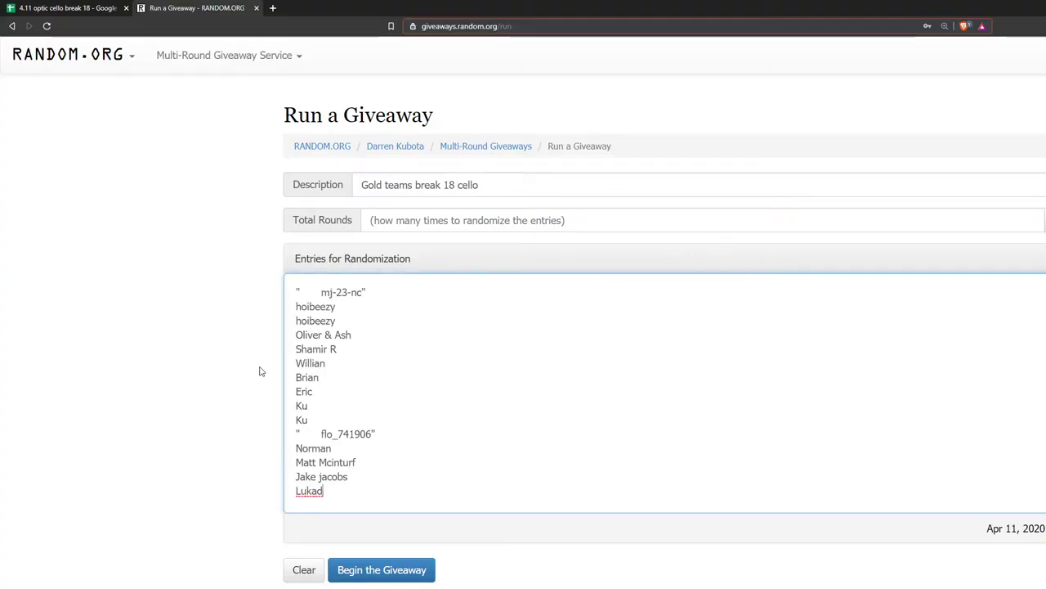
{"action": "left_click", "coordinate": [321, 293]}
{"action": "key", "text": "BackSpace"}
{"action": "key", "text": "BackSpace"}
{"action": "left_click", "coordinate": [323, 434]}
{"action": "key", "text": "BackSpace"}
{"action": "key", "text": "BackSpace"}
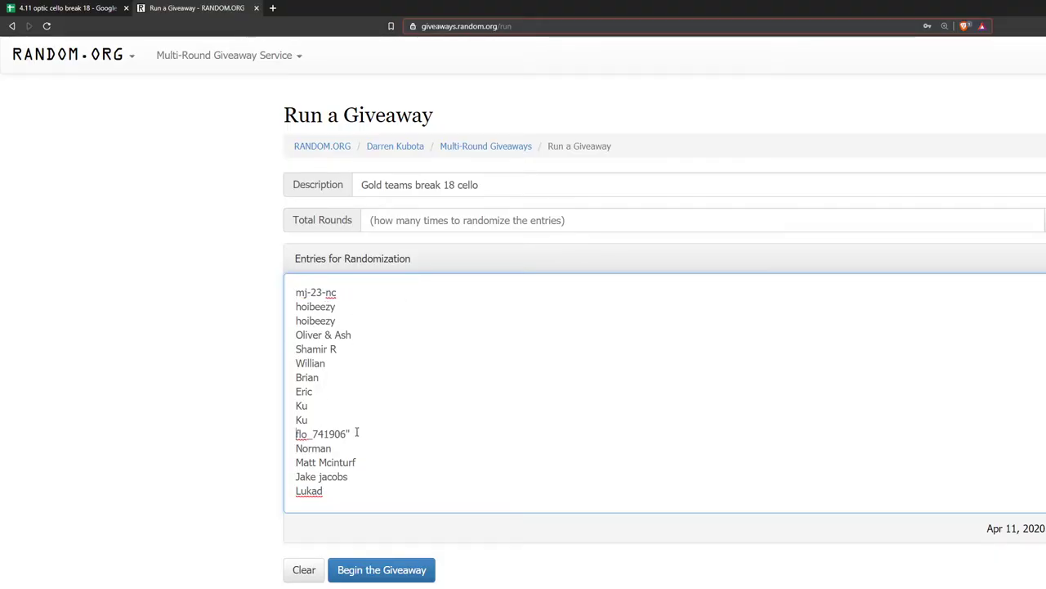
{"action": "left_click", "coordinate": [427, 436]}
{"action": "key", "text": "BackSpace"}
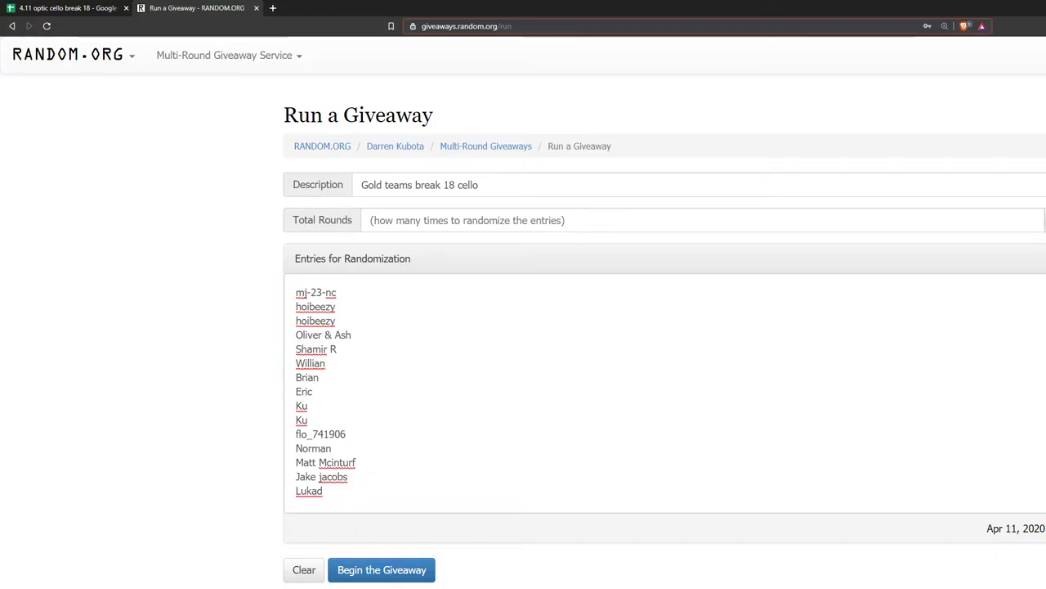
- Append the date 4.11 to the end of the giveaway description
{"action": "left_click", "coordinate": [630, 185]}
{"action": "type", "text": "4"}
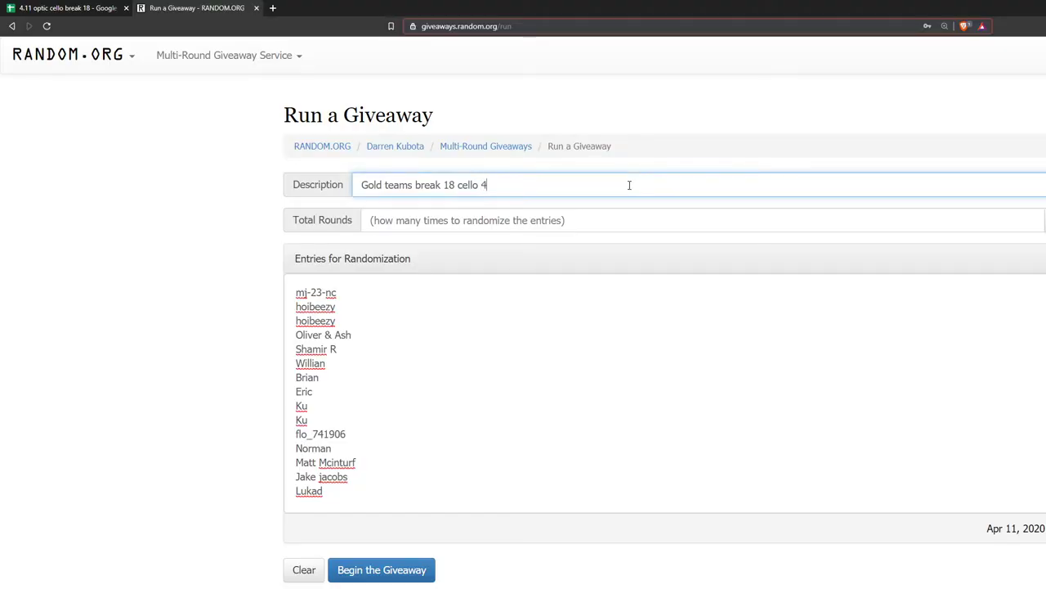
{"action": "type", "text": ".11"}
{"action": "left_click", "coordinate": [111, 400]}
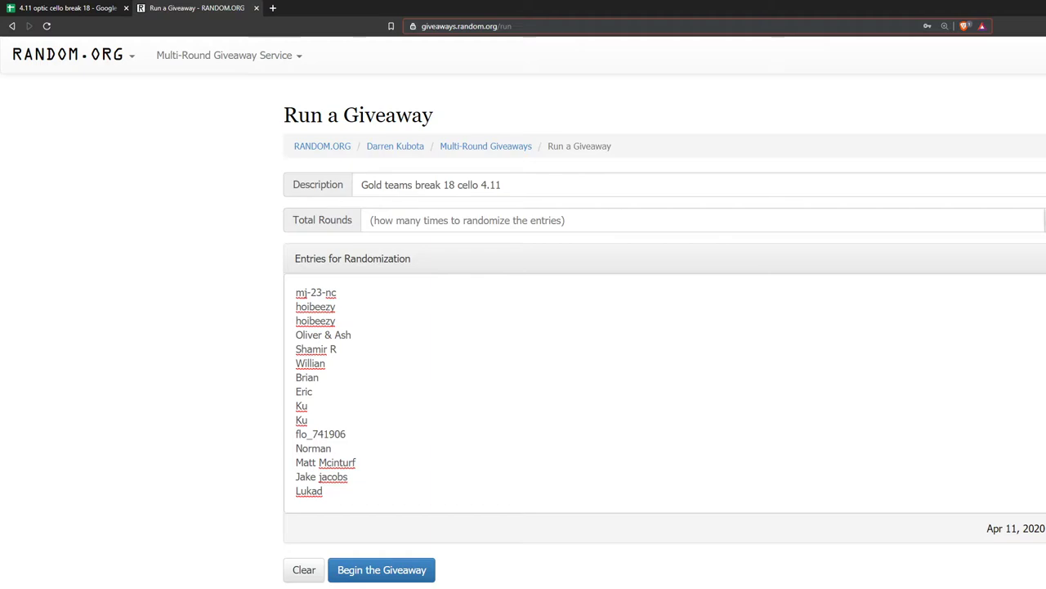
- Set the total rounds with a roll of two dice and begin the gold teams giveaway
{"action": "left_click", "coordinate": [1022, 220]}
{"action": "left_click", "coordinate": [1028, 246]}
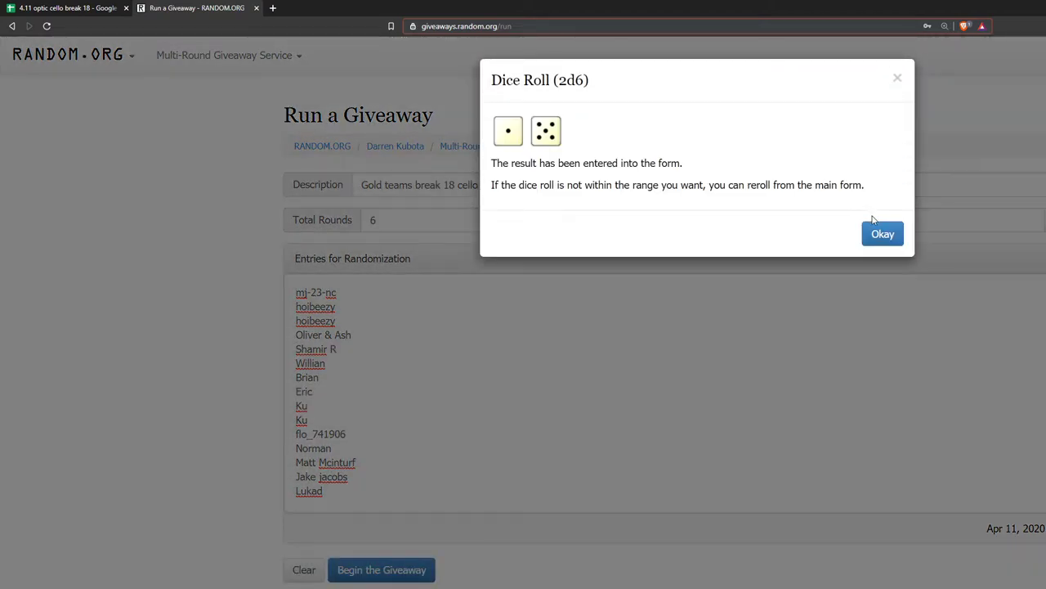
{"action": "left_click", "coordinate": [873, 231]}
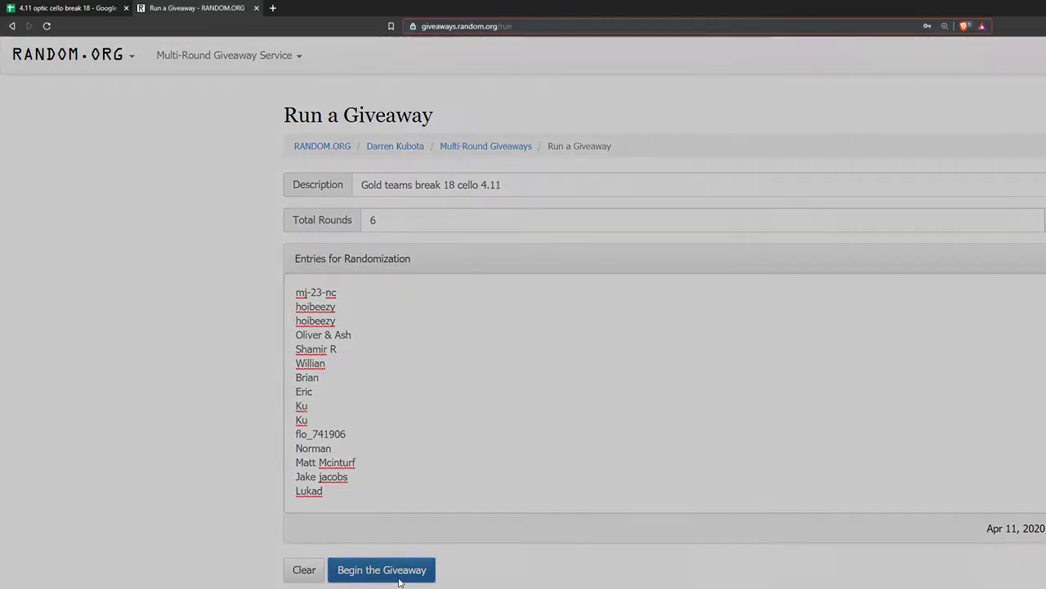
{"action": "left_click", "coordinate": [399, 572]}
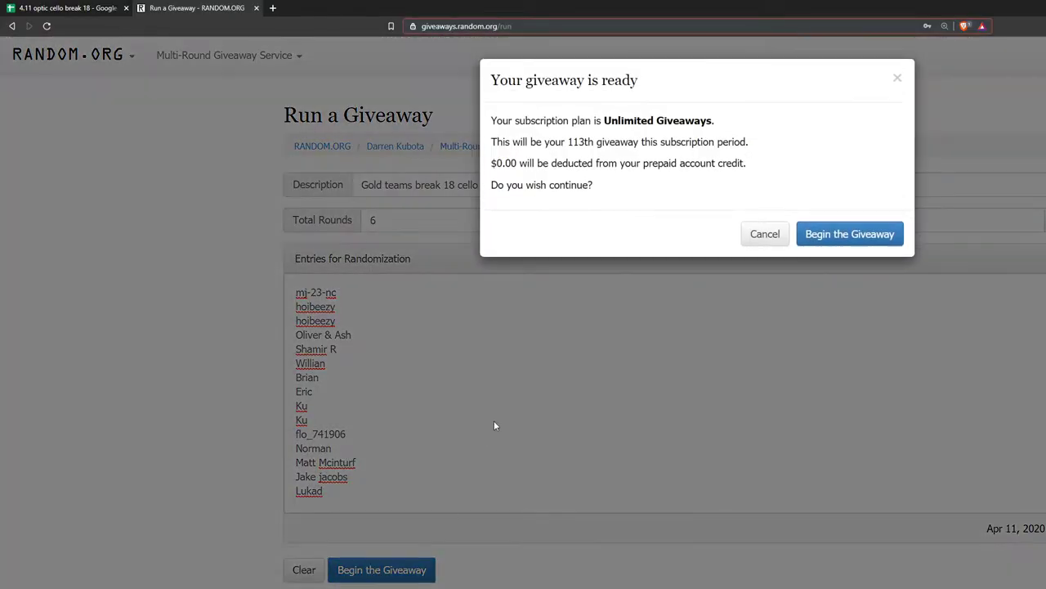
{"action": "left_click", "coordinate": [850, 235]}
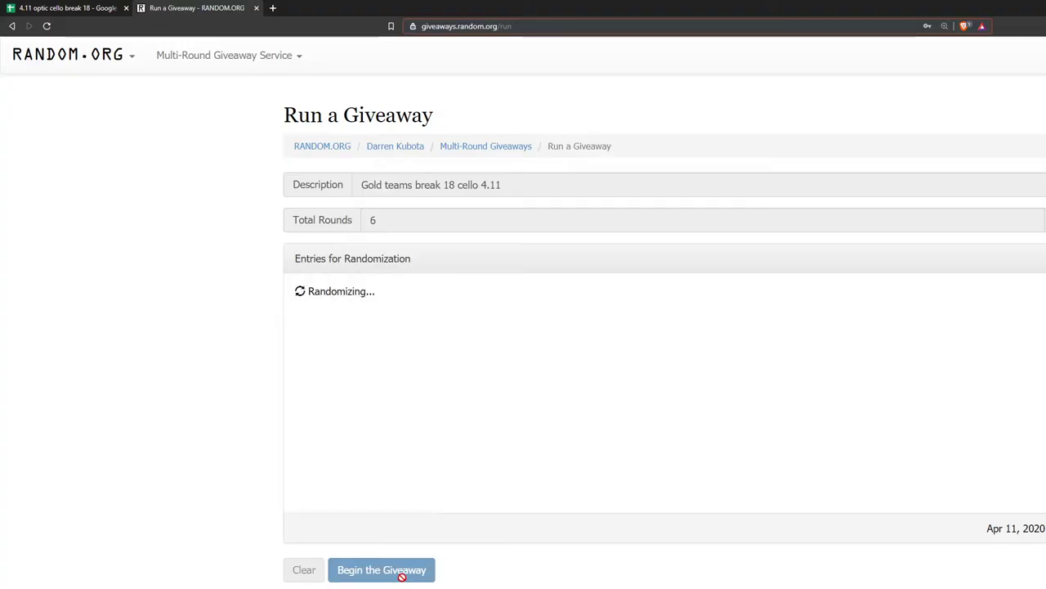
- Run all remaining rounds of the gold teams giveaway through the final round #6
{"action": "left_click", "coordinate": [386, 570]}
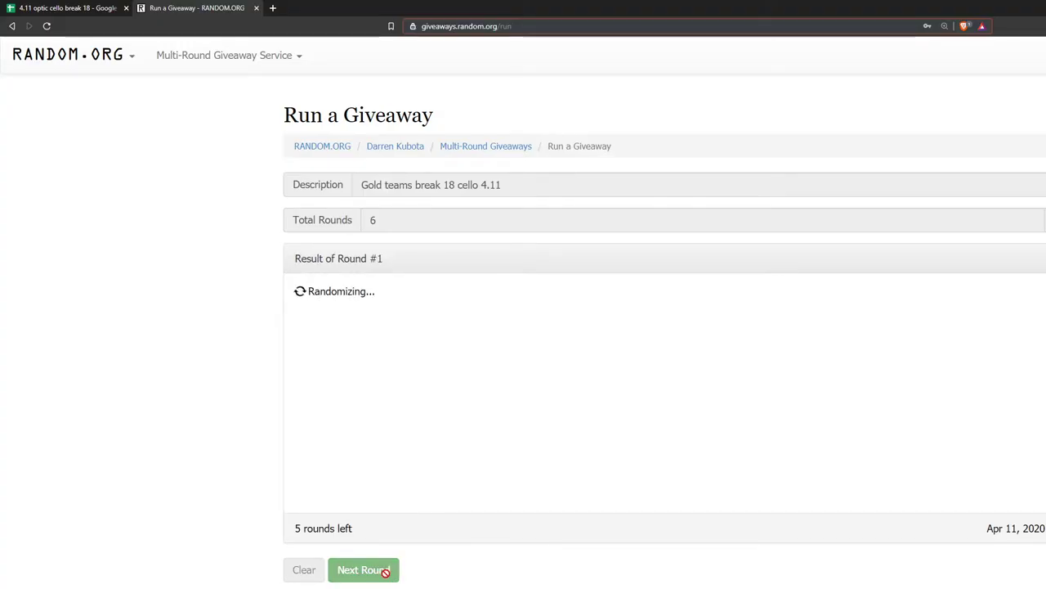
{"action": "left_click", "coordinate": [381, 571]}
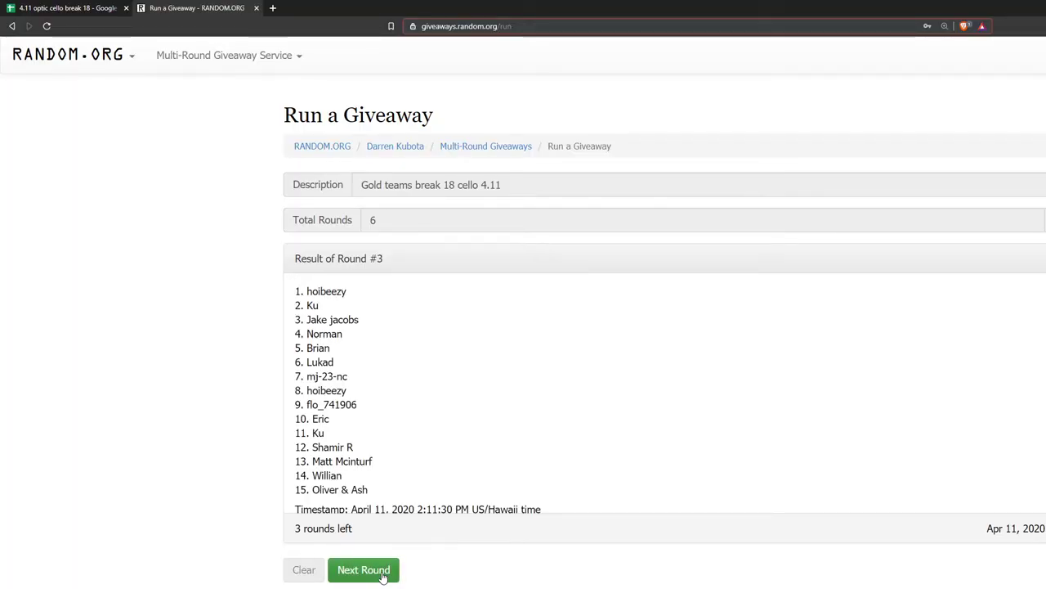
{"action": "left_click", "coordinate": [381, 571]}
{"action": "left_click", "coordinate": [381, 571]}
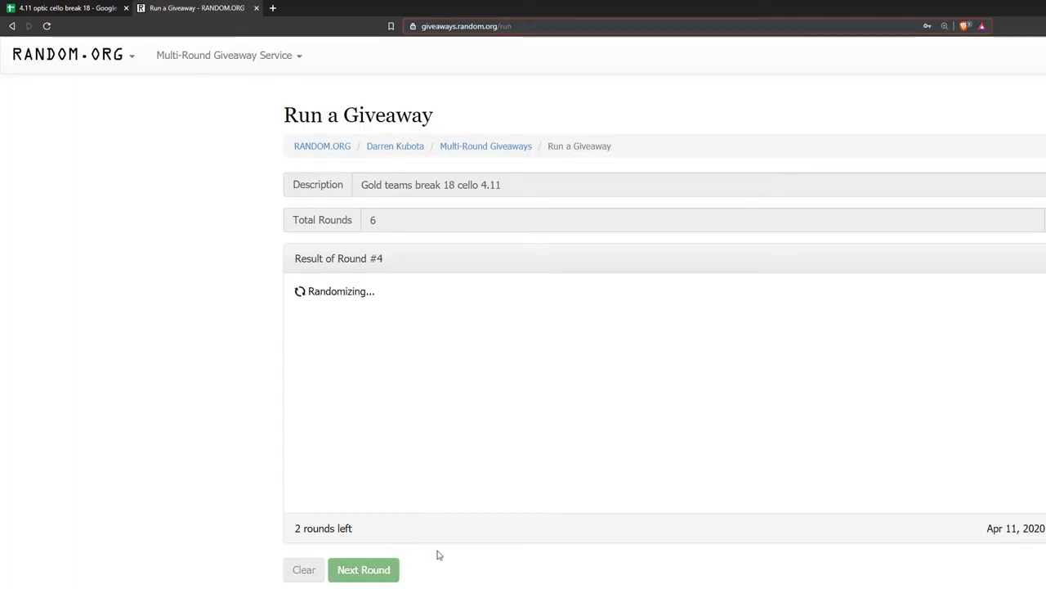
{"action": "left_click", "coordinate": [372, 570]}
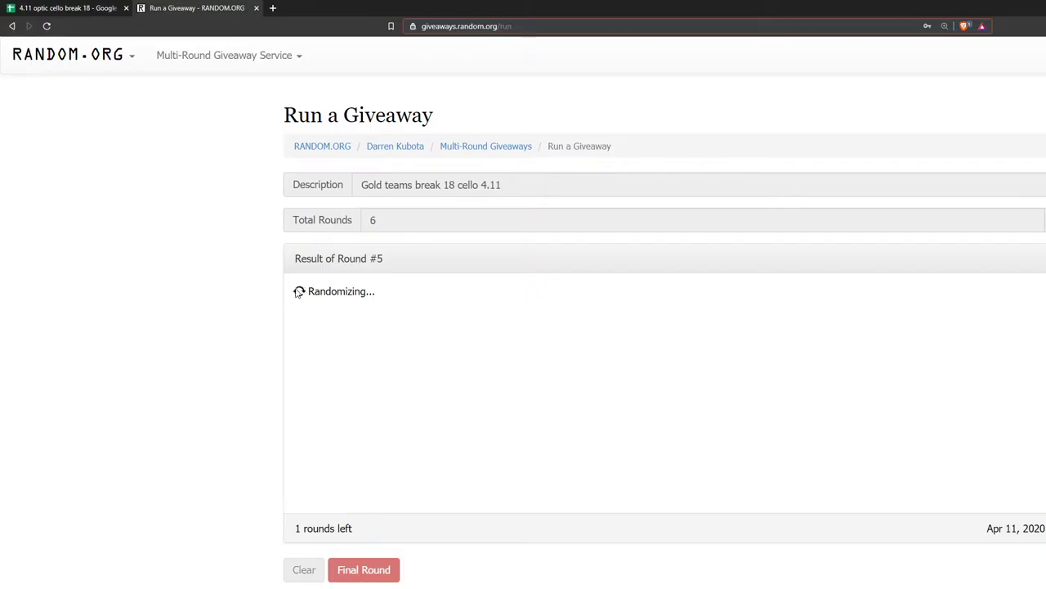
- Copy the numbered round #6 results into B17:B31 of the break 18 spreadsheet, beside the gold teams
{"action": "left_click_drag", "start_coordinate": [297, 286], "coordinate": [364, 454]}
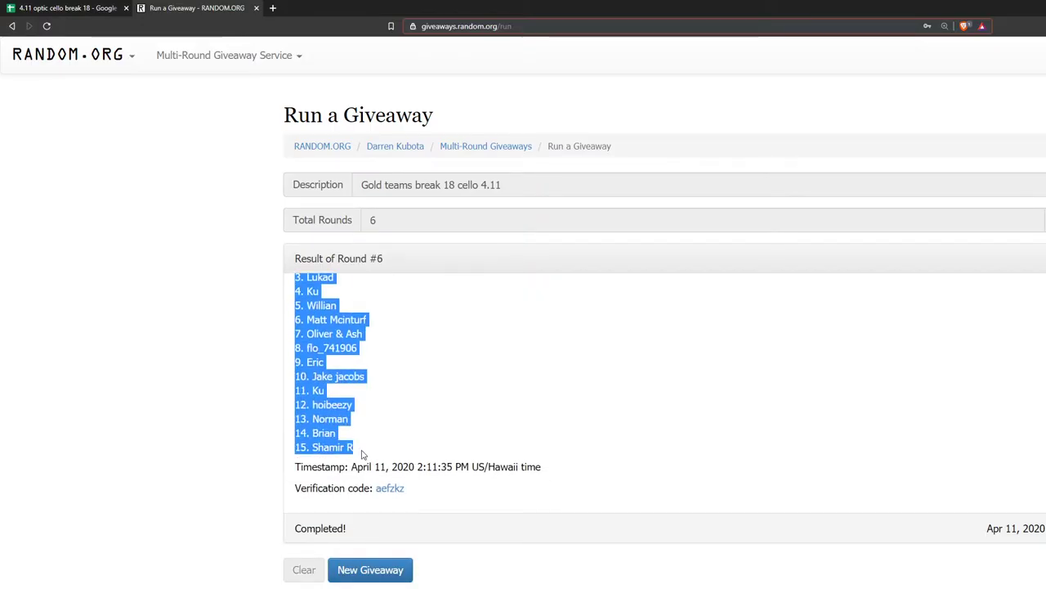
{"action": "left_click", "coordinate": [482, 492]}
{"action": "triple_click", "coordinate": [434, 491]}
{"action": "left_click_drag", "start_coordinate": [363, 490], "coordinate": [421, 493]}
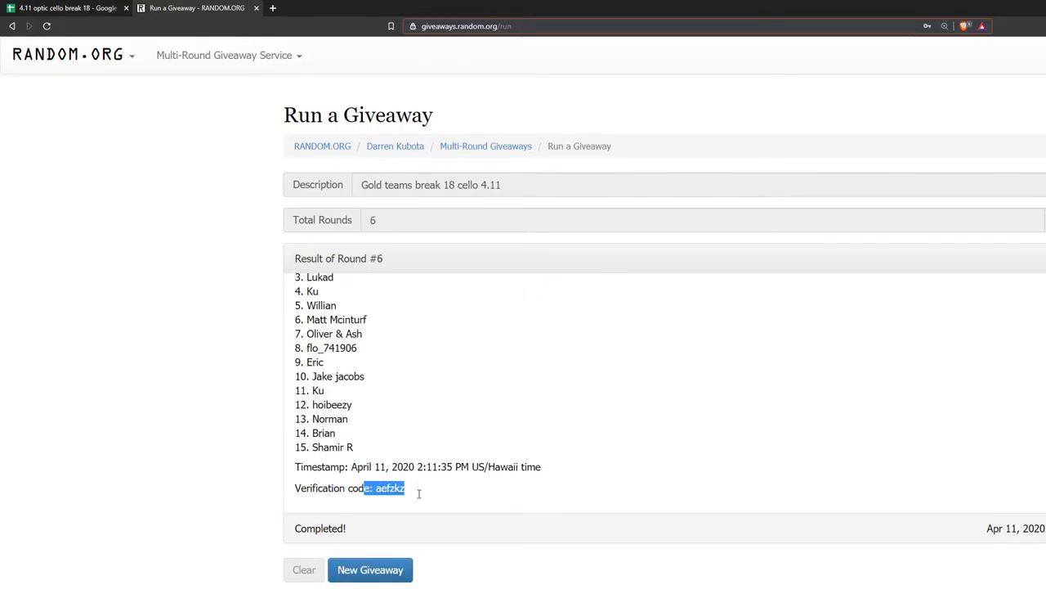
{"action": "left_click", "coordinate": [421, 493]}
{"action": "scroll", "coordinate": [576, 490], "scroll_direction": "up", "scroll_amount": 1}
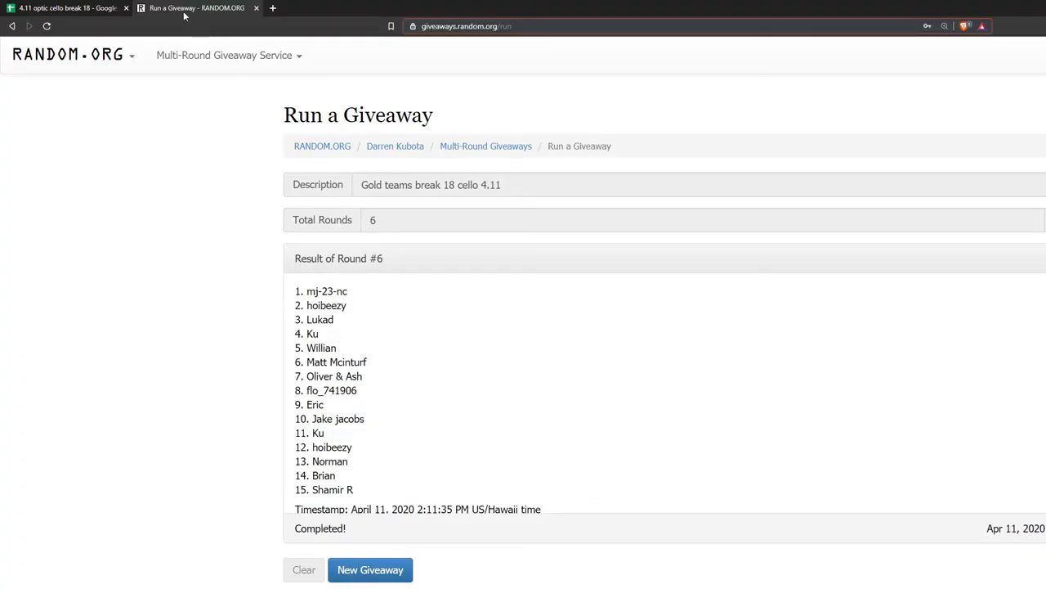
{"action": "key", "text": "ctrl+shift+Tab"}
{"action": "left_click", "coordinate": [134, 336]}
{"action": "key", "text": "ctrl+v"}
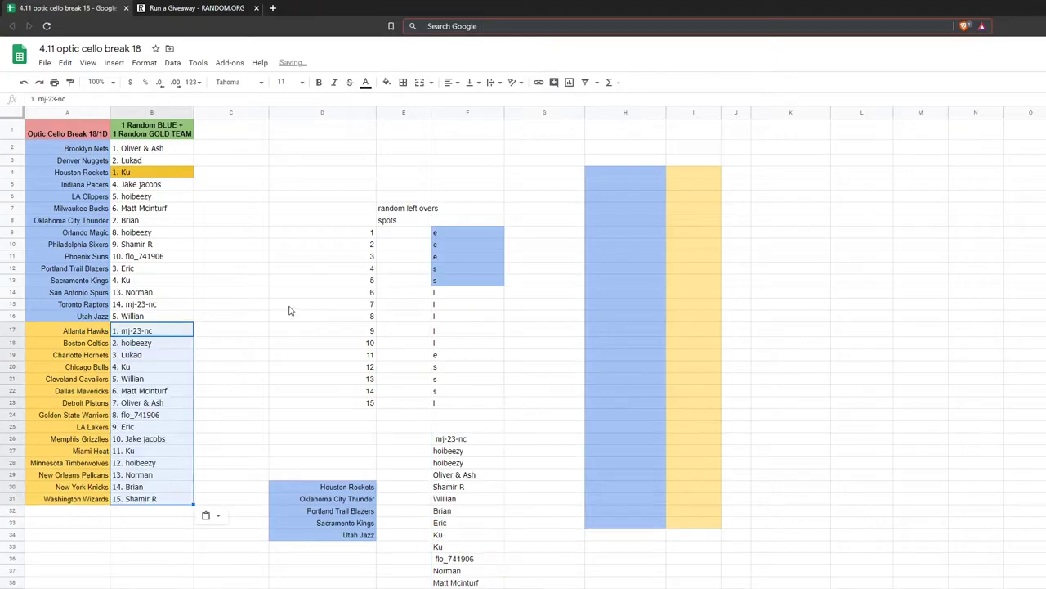
- Check the participants assigned to the gold teams, going row by row from Atlanta Hawks to Memphis Grizzlies
{"action": "left_click", "coordinate": [321, 294]}
{"action": "left_click", "coordinate": [147, 335]}
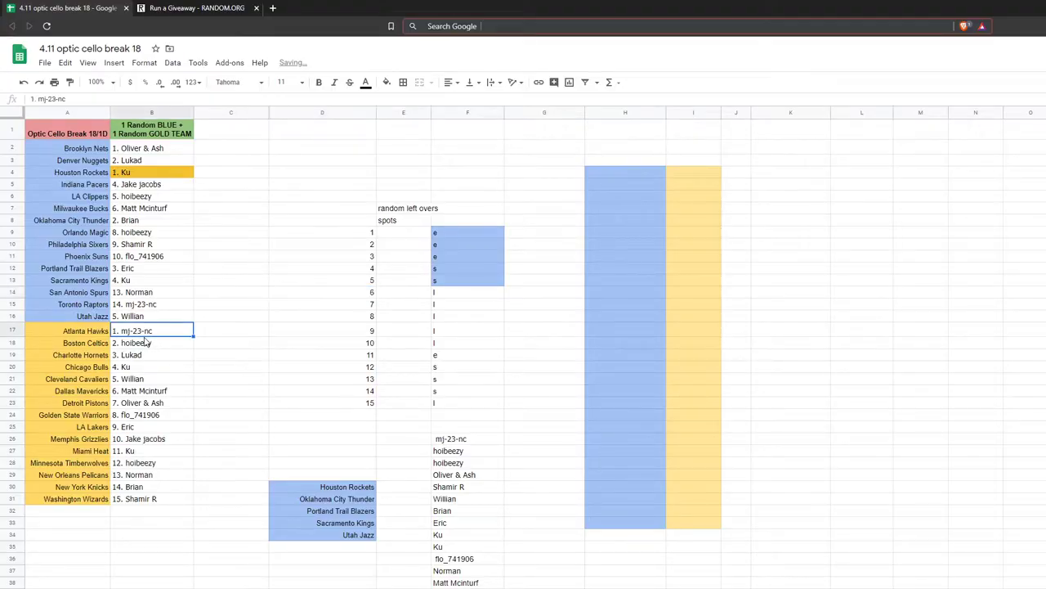
{"action": "left_click", "coordinate": [146, 345]}
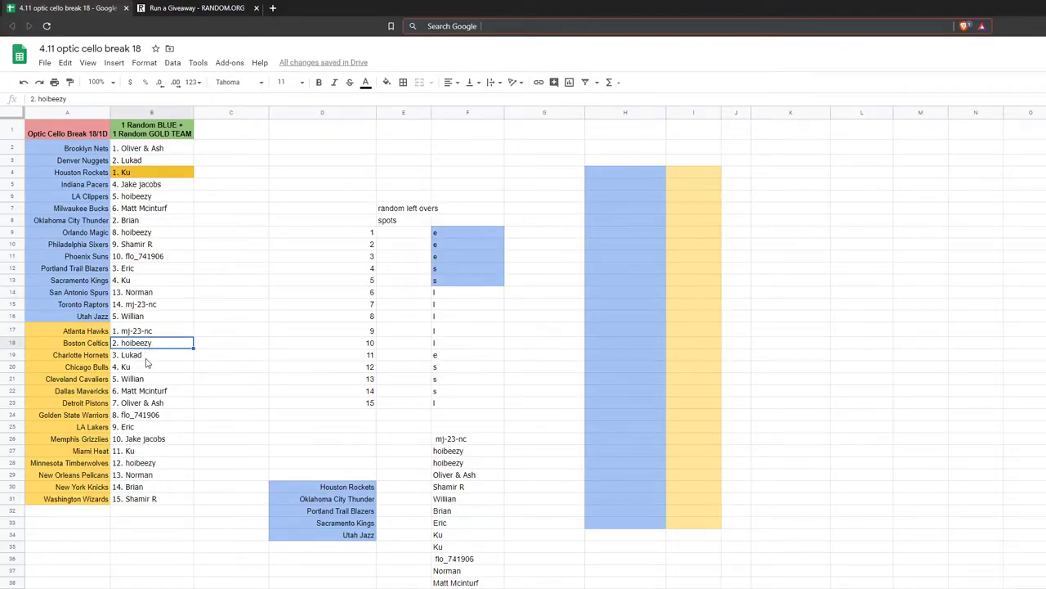
{"action": "left_click", "coordinate": [148, 357]}
{"action": "left_click", "coordinate": [147, 369]}
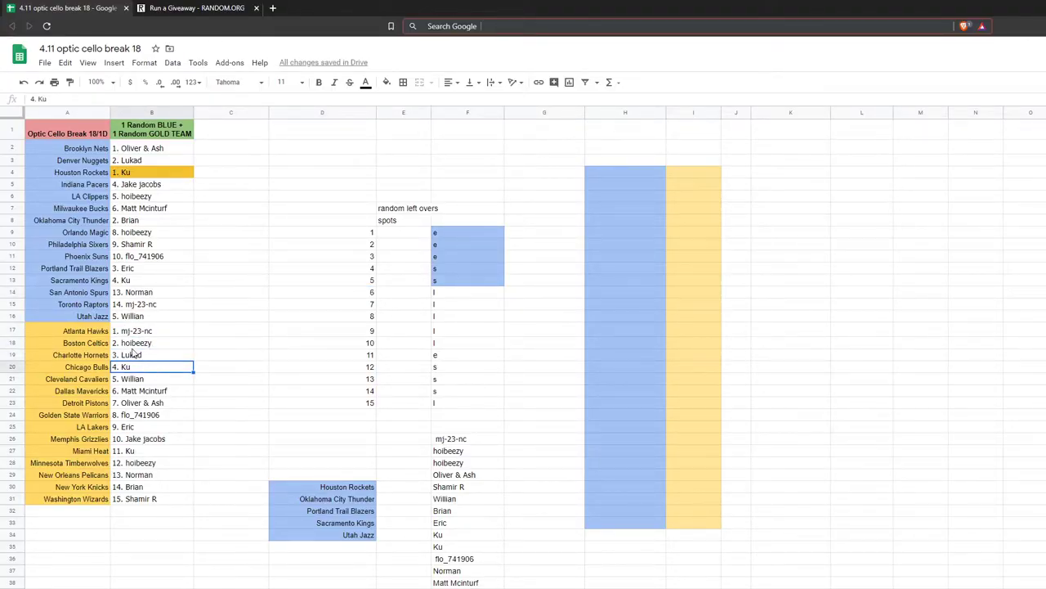
{"action": "left_click", "coordinate": [152, 380]}
{"action": "left_click", "coordinate": [161, 393]}
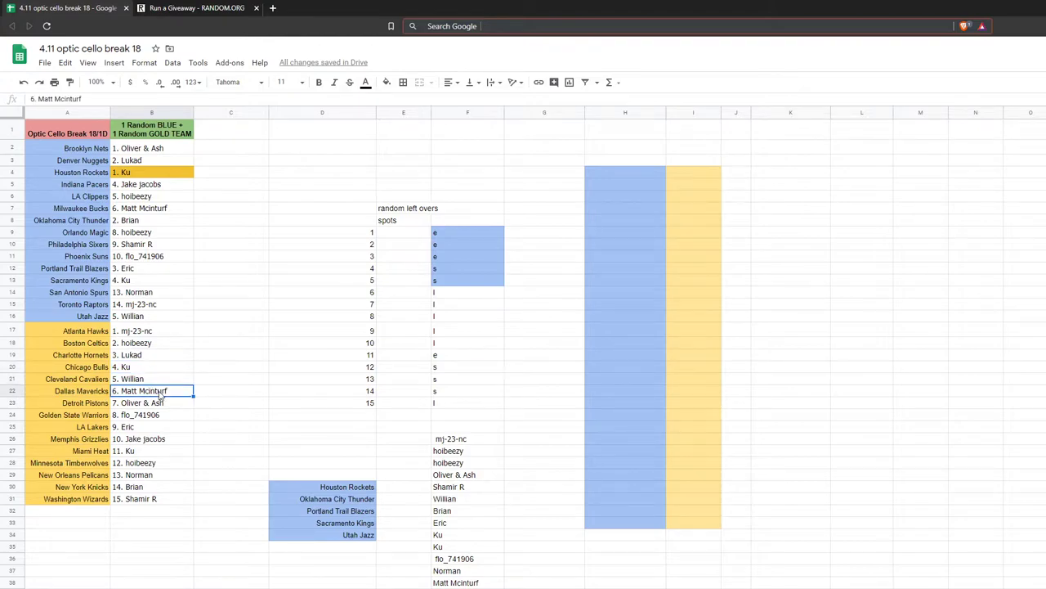
{"action": "left_click", "coordinate": [125, 416]}
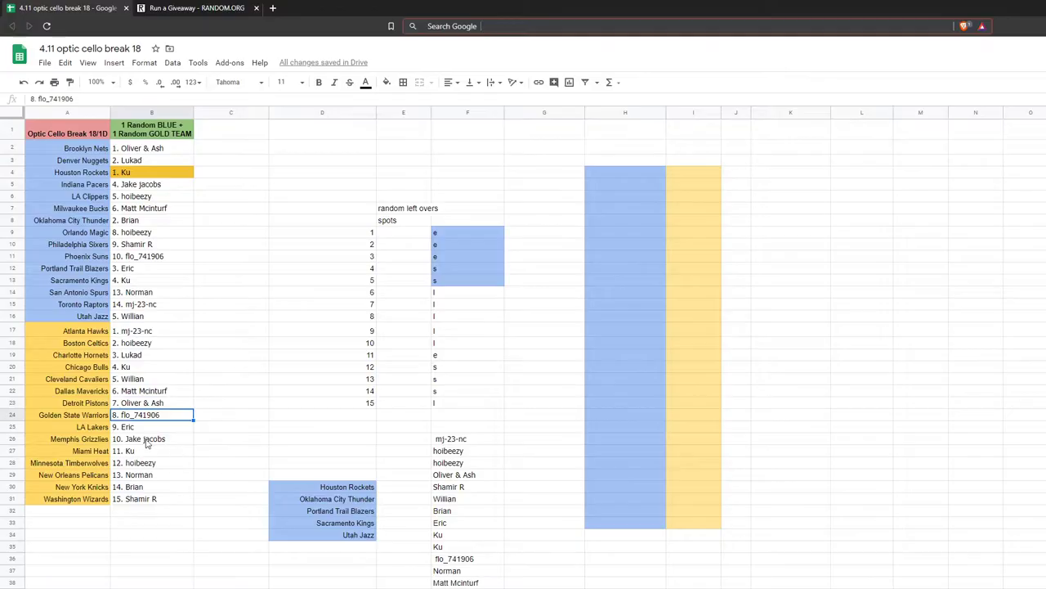
{"action": "left_click", "coordinate": [121, 428]}
{"action": "left_click", "coordinate": [129, 442]}
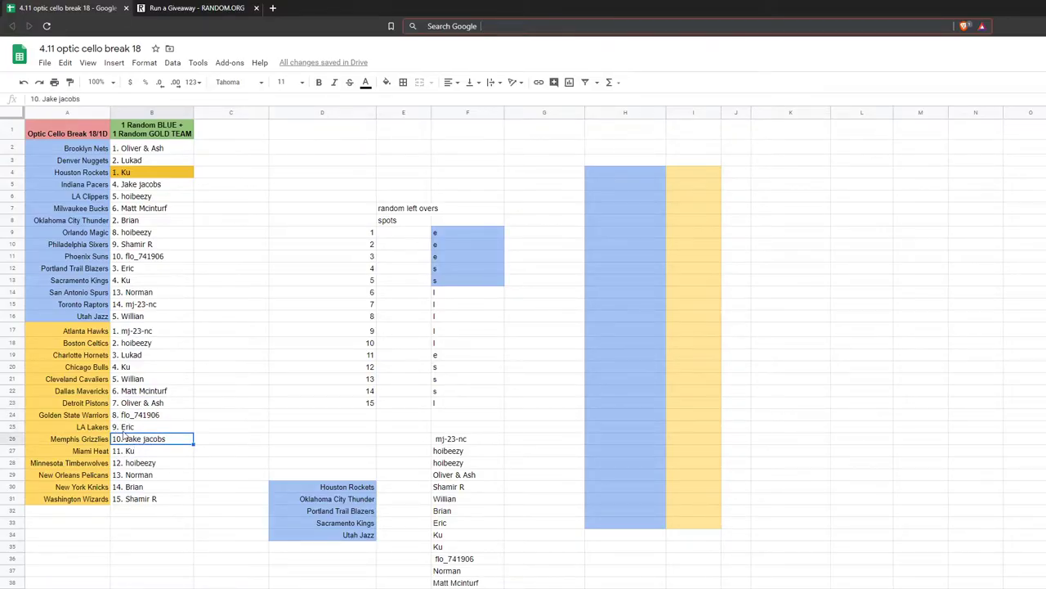
- Append the initial "w" to the participant's name beside LA Lakers in B25
{"action": "left_click", "coordinate": [123, 432]}
{"action": "double_click", "coordinate": [140, 428]}
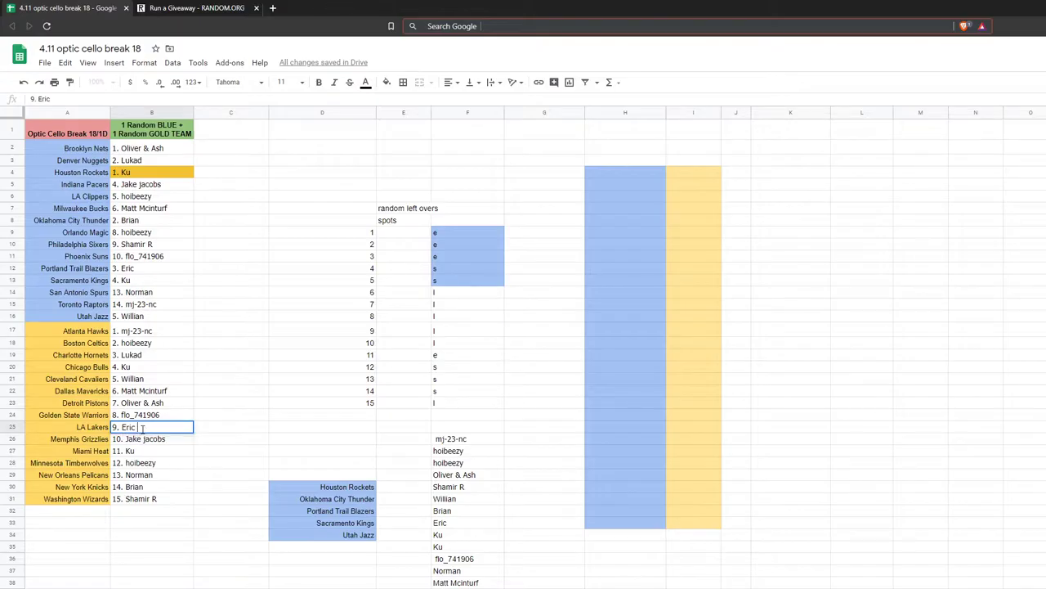
{"action": "type", "text": "w"}
{"action": "key", "text": "Return"}
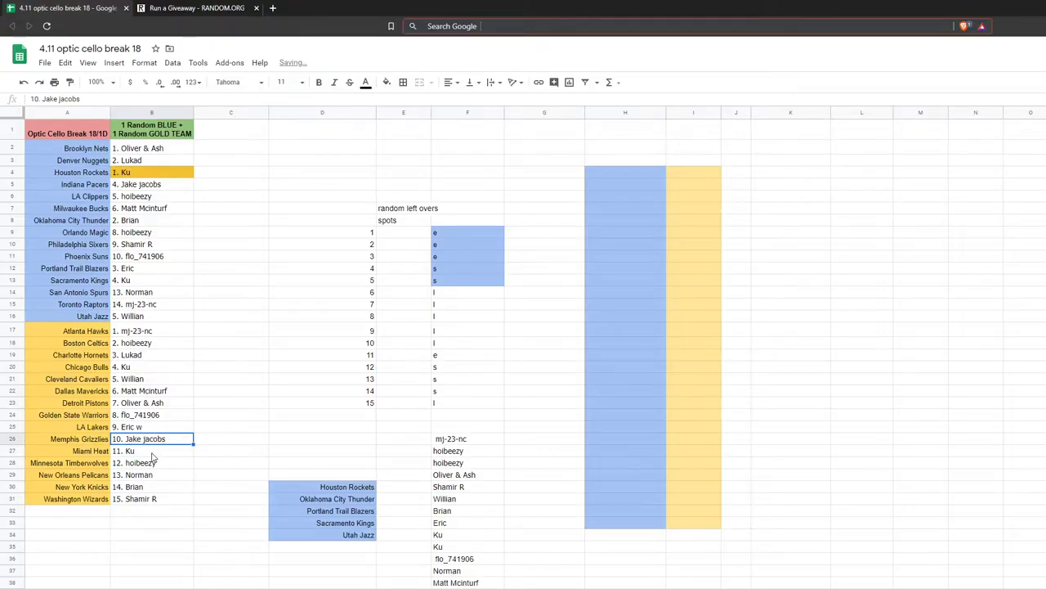
- Check the participants assigned to the remaining gold teams from Miami Heat onward, then deselect the results
{"action": "left_click", "coordinate": [154, 455]}
{"action": "left_click", "coordinate": [155, 463]}
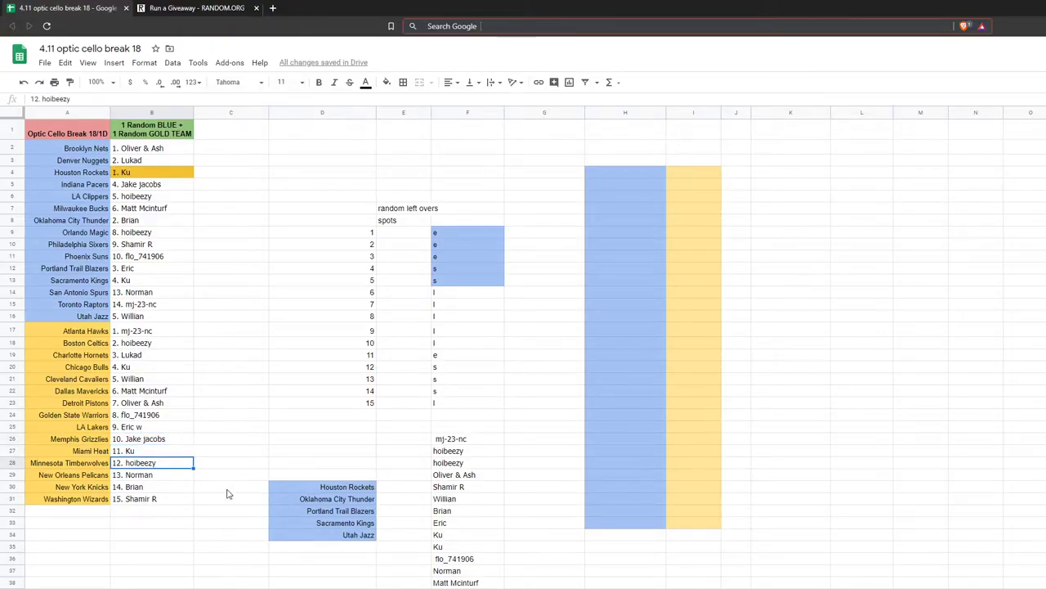
{"action": "left_click", "coordinate": [149, 478]}
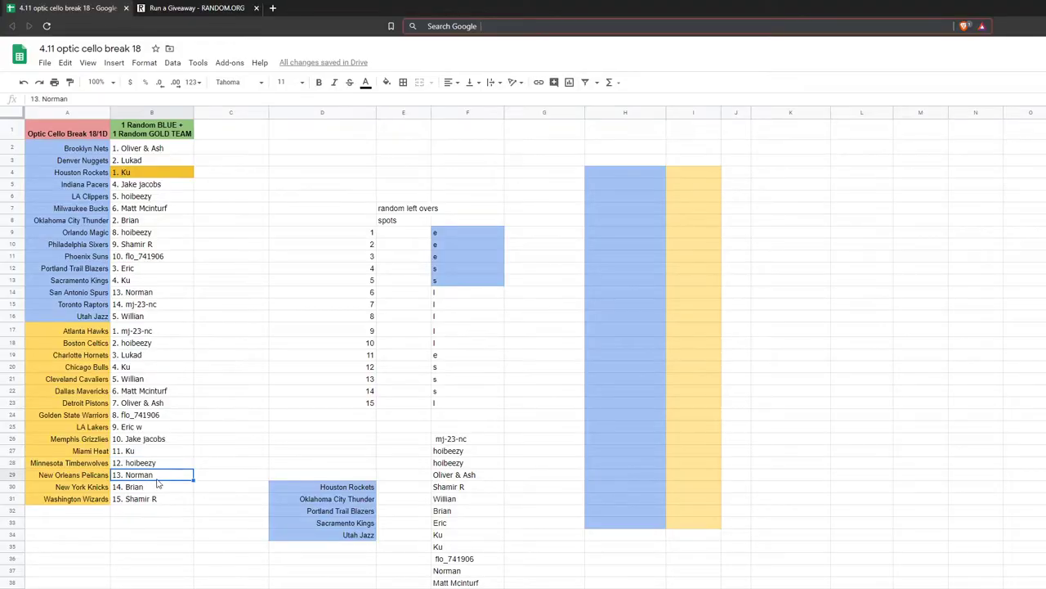
{"action": "left_click", "coordinate": [128, 487]}
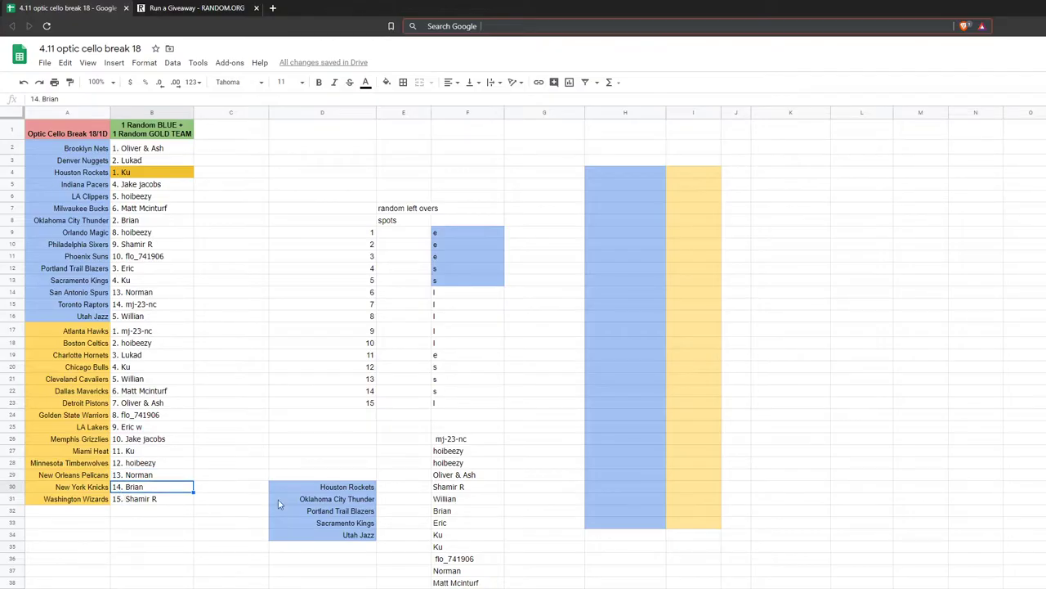
{"action": "left_click", "coordinate": [306, 442]}
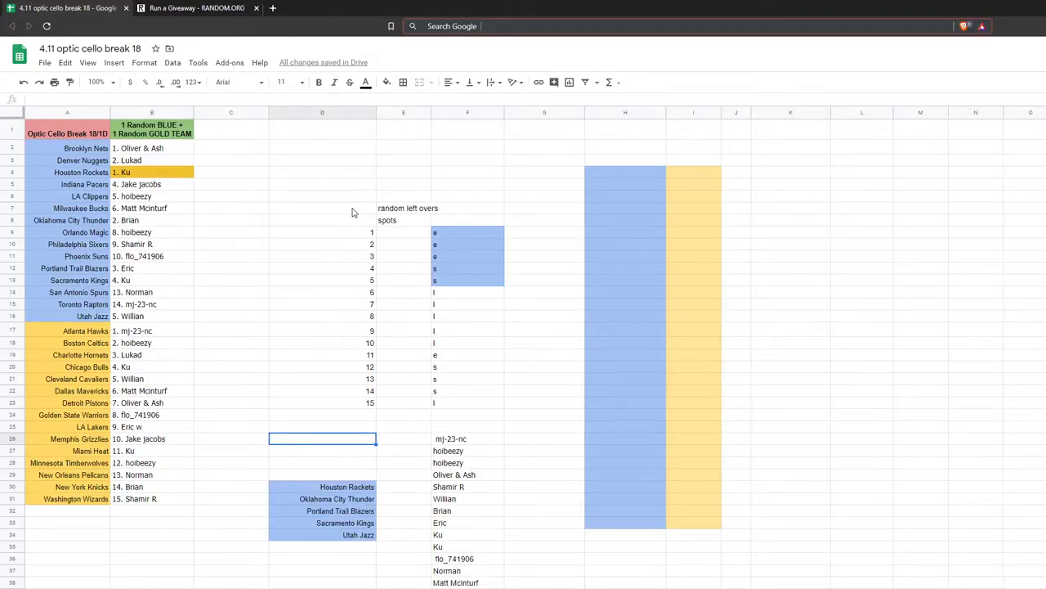
{"action": "left_click", "coordinate": [467, 427]}
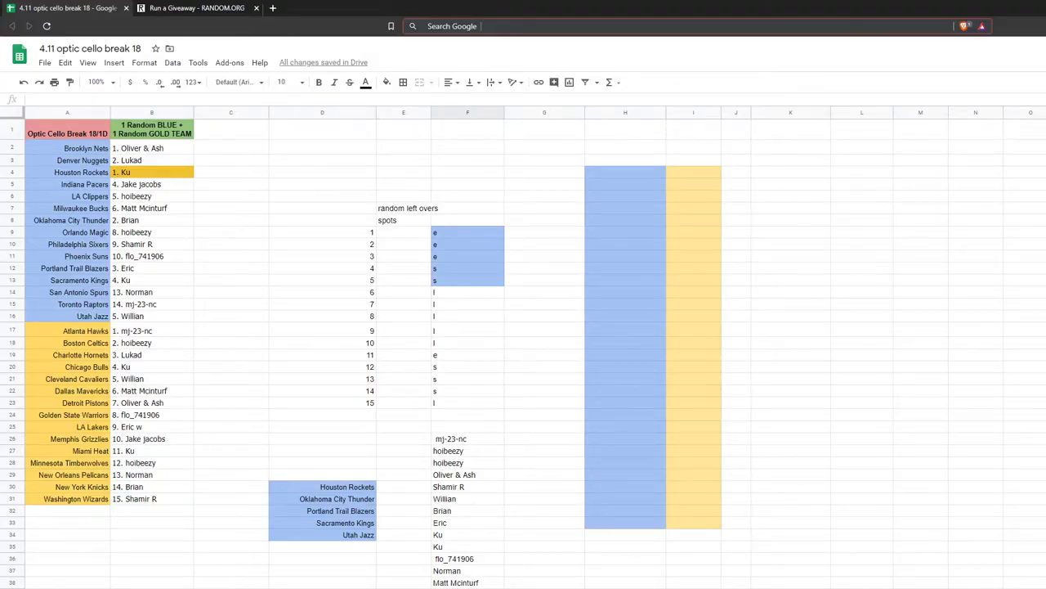